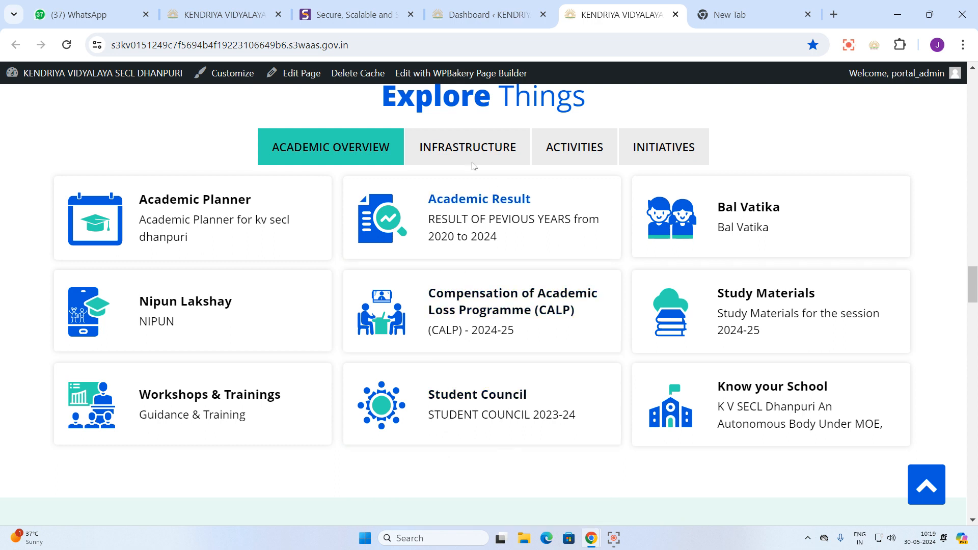
- Open the home page in WPBakery Page Builder and open the settings of the Academic Planner card under Explore Things
left_click(458, 75)
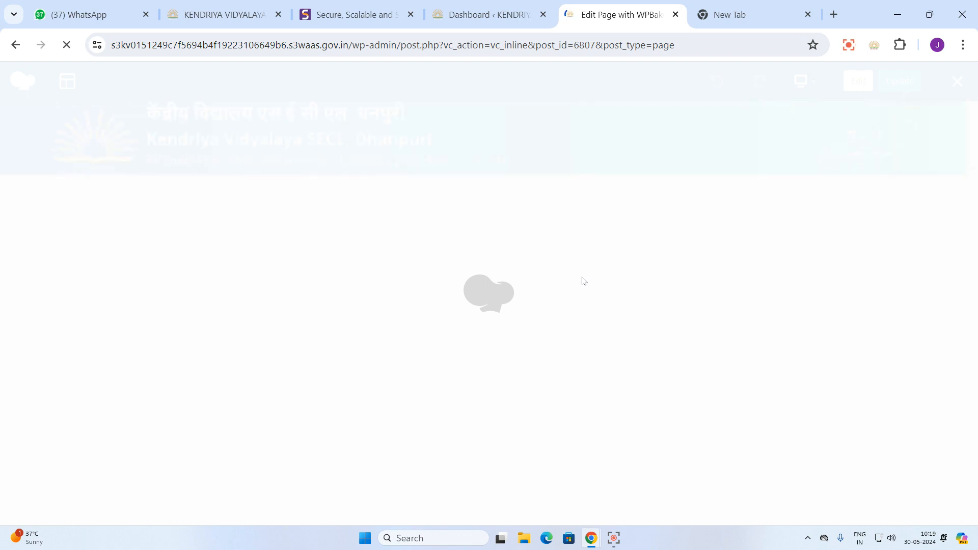
scroll(582, 280, "down", 10)
scroll(572, 406, "down", 20)
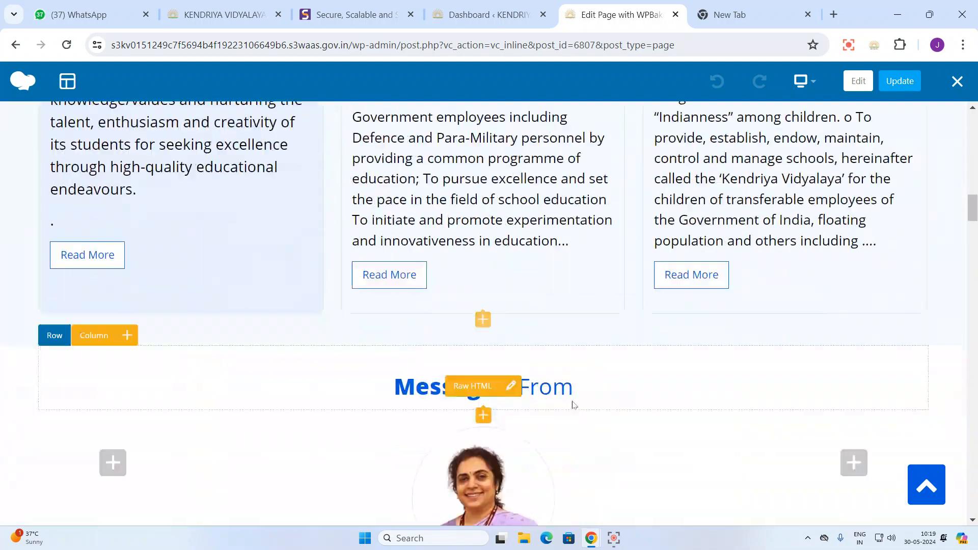
scroll(571, 402, "down", 4)
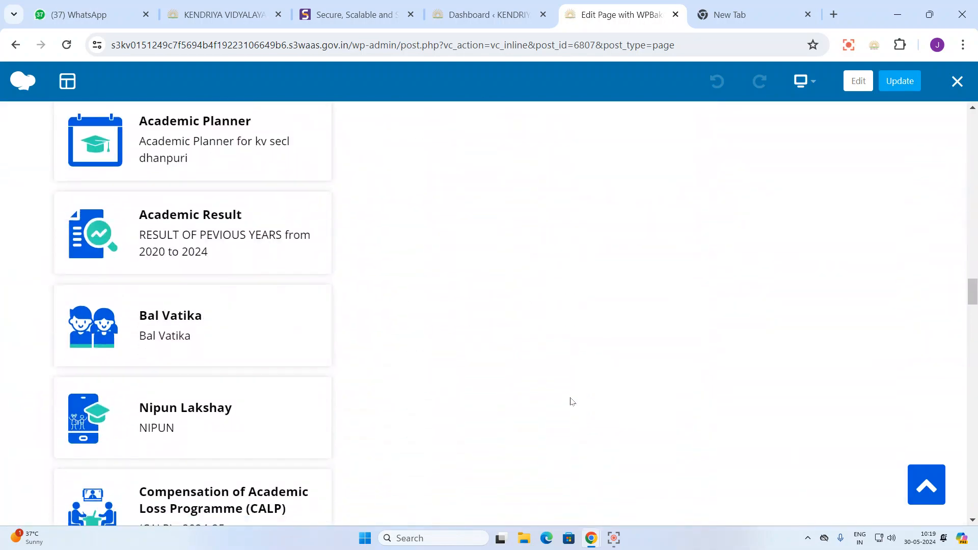
scroll(283, 454, "down", 6)
scroll(284, 453, "down", 8)
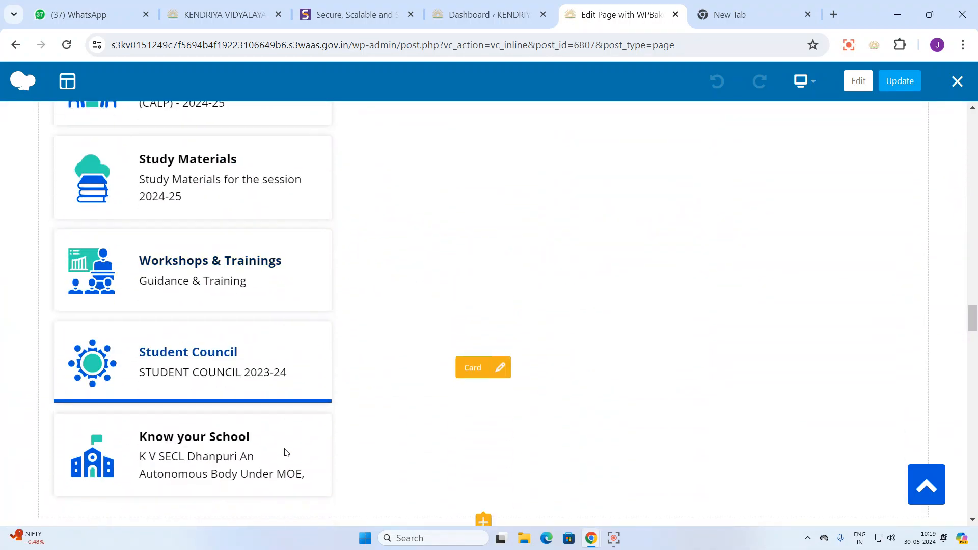
scroll(285, 448, "up", 12)
scroll(286, 449, "up", 6)
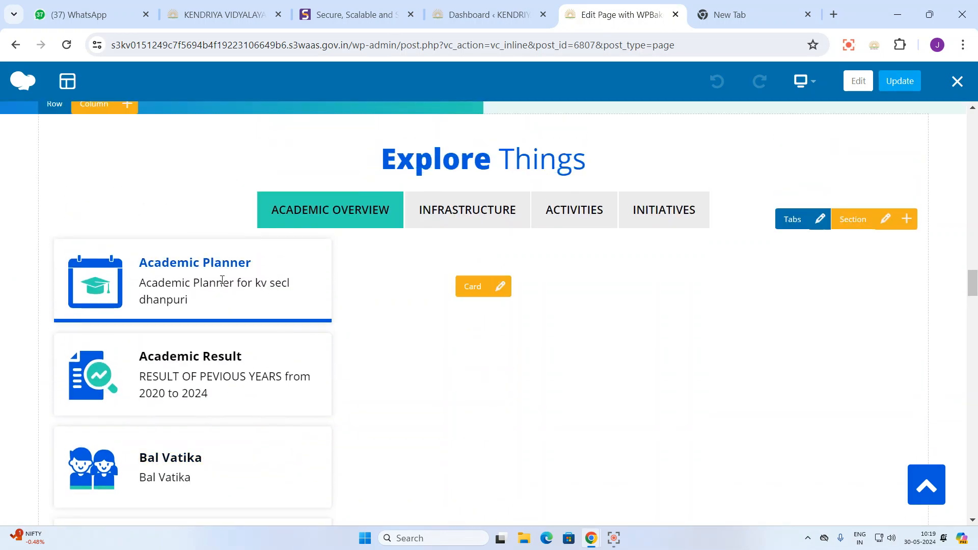
left_click(500, 288)
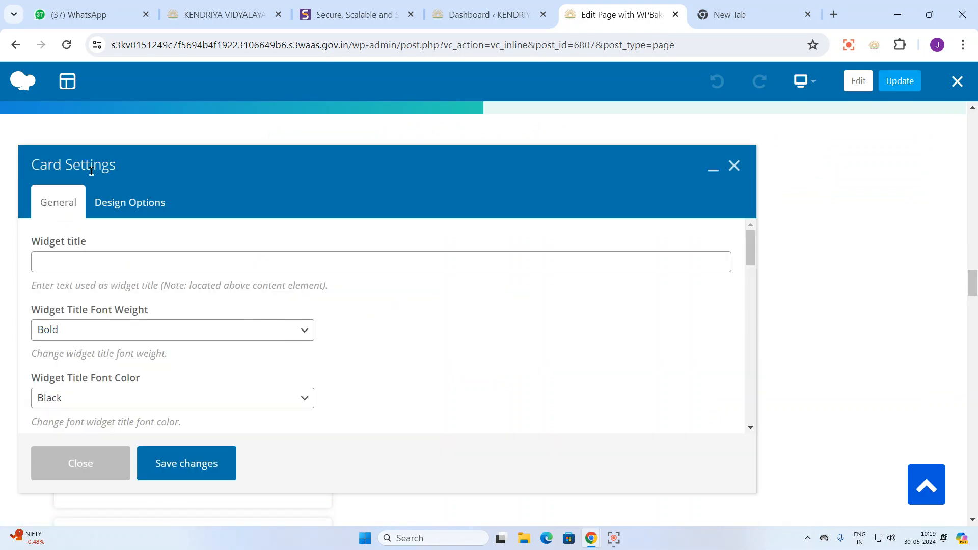
- Copy the card's title text "Academic Planner"
left_click(59, 259)
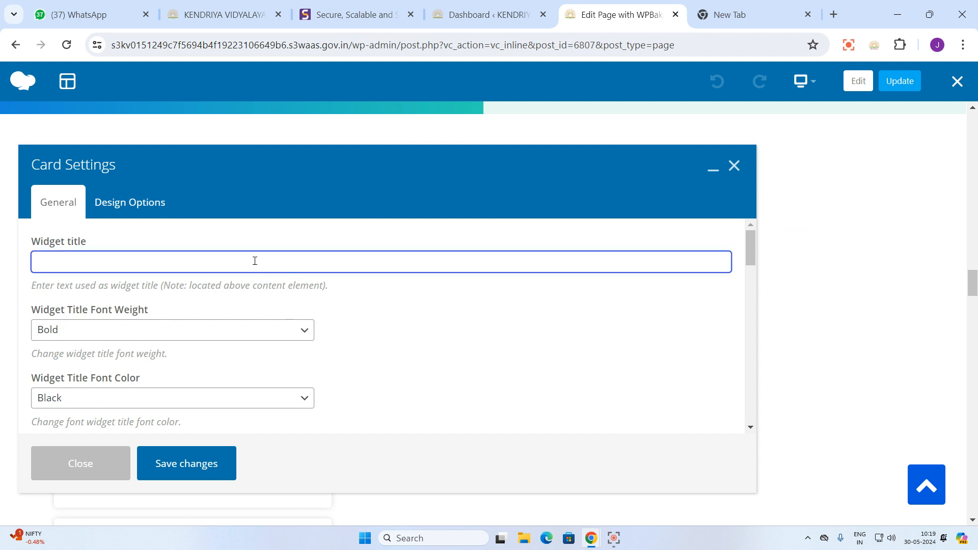
scroll(210, 339, "down", 3)
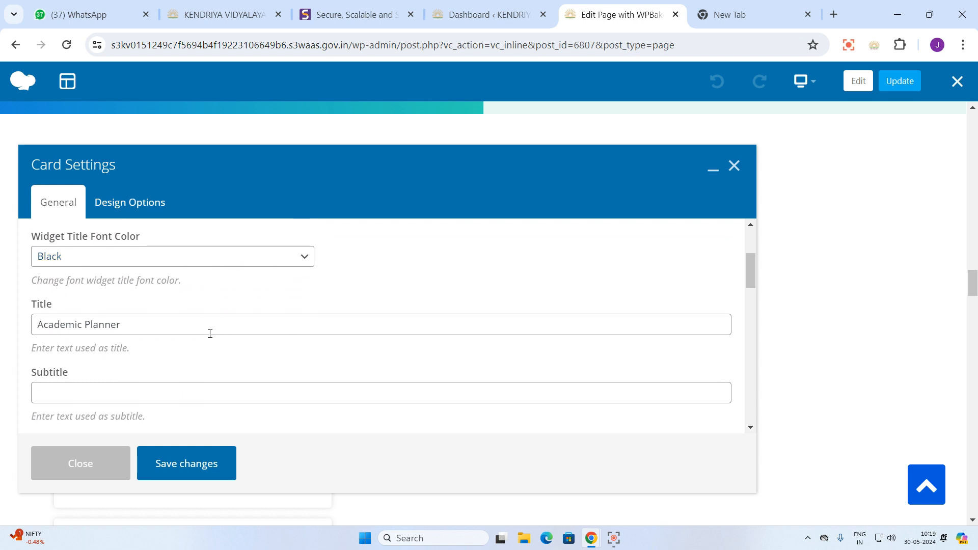
left_click_drag(38, 326, 133, 334)
key("ctrl+c")
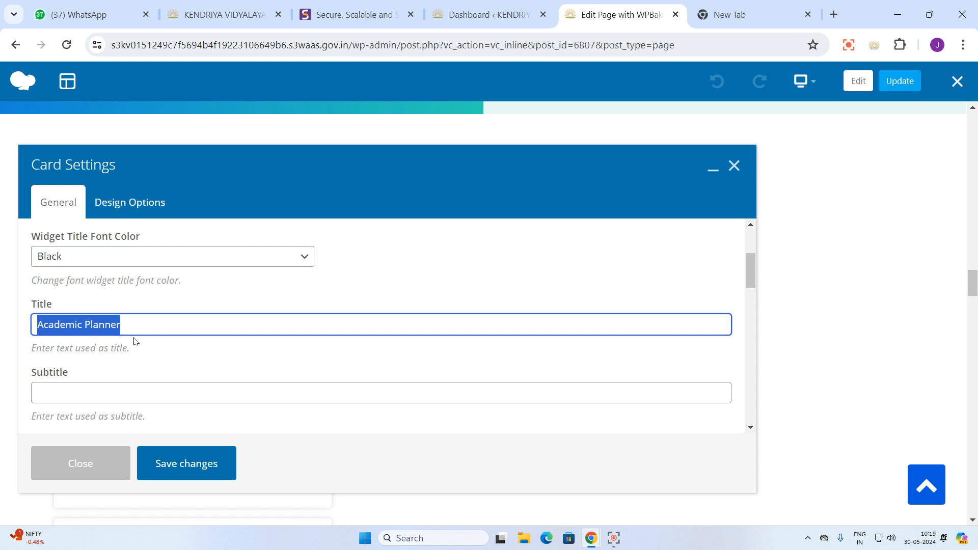
- Review the card's subtitle, header, image and content text settings
scroll(148, 348, "down", 3)
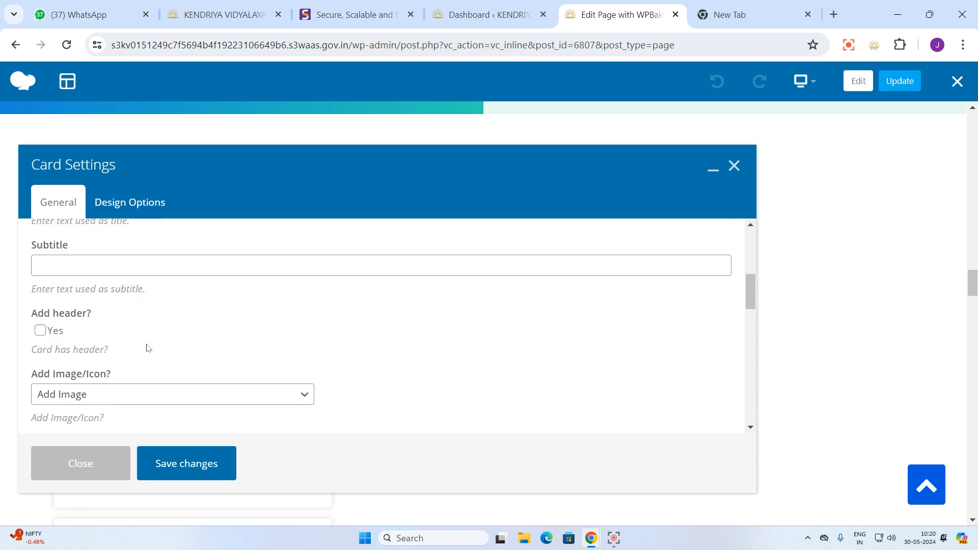
scroll(147, 346, "down", 3)
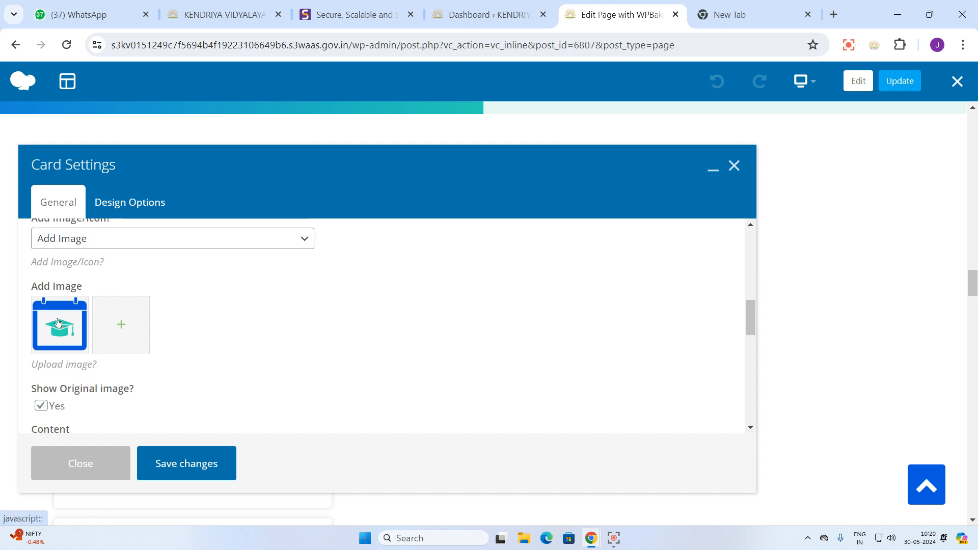
scroll(144, 337, "down", 2)
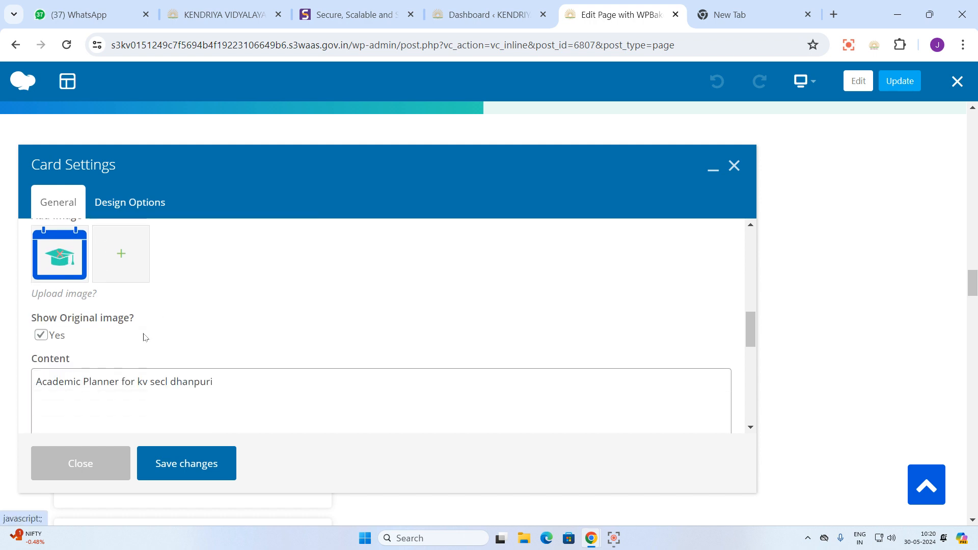
scroll(126, 401, "down", 2)
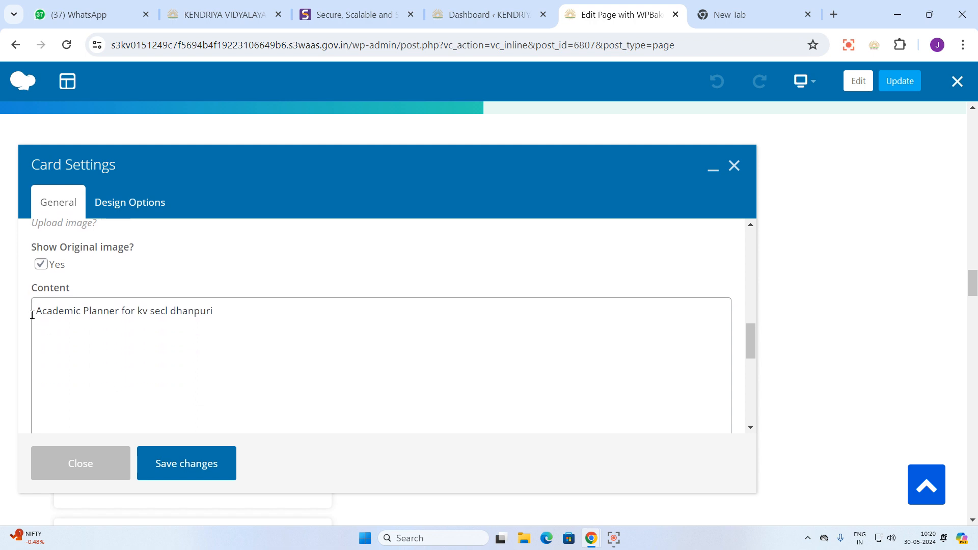
left_click_drag(32, 314, 216, 323)
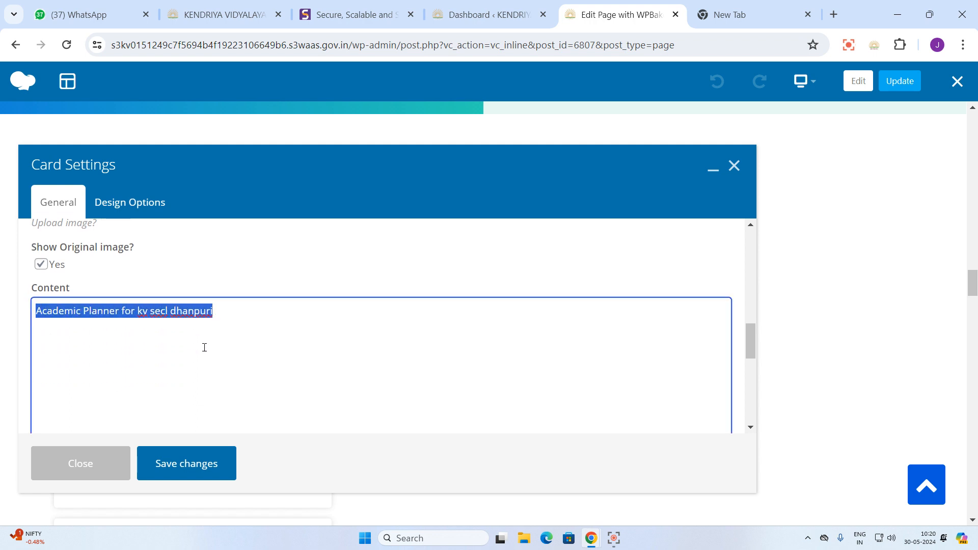
left_click(204, 348)
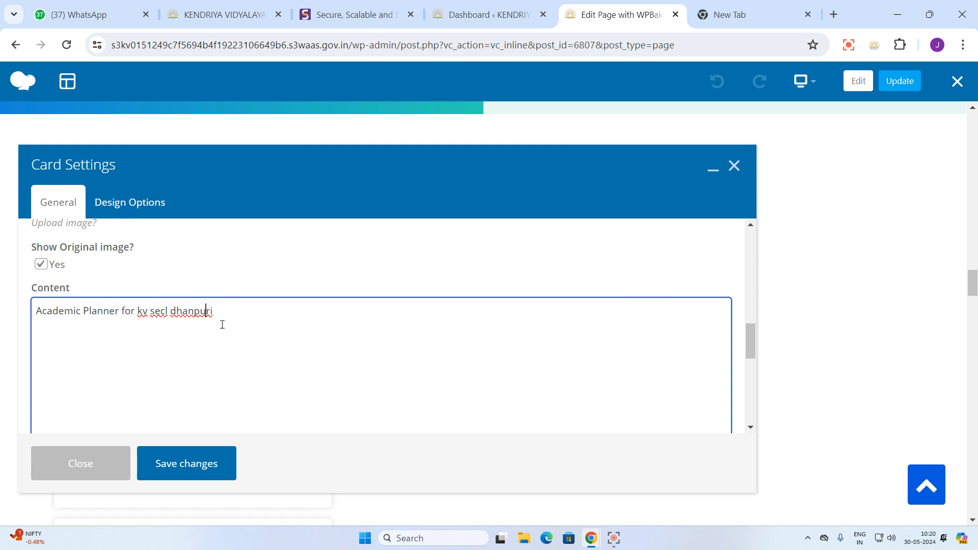
- Link the card's View More URL to the existing Academic Planner page, found by searching for "Academic Planner"
scroll(219, 328, "down", 7)
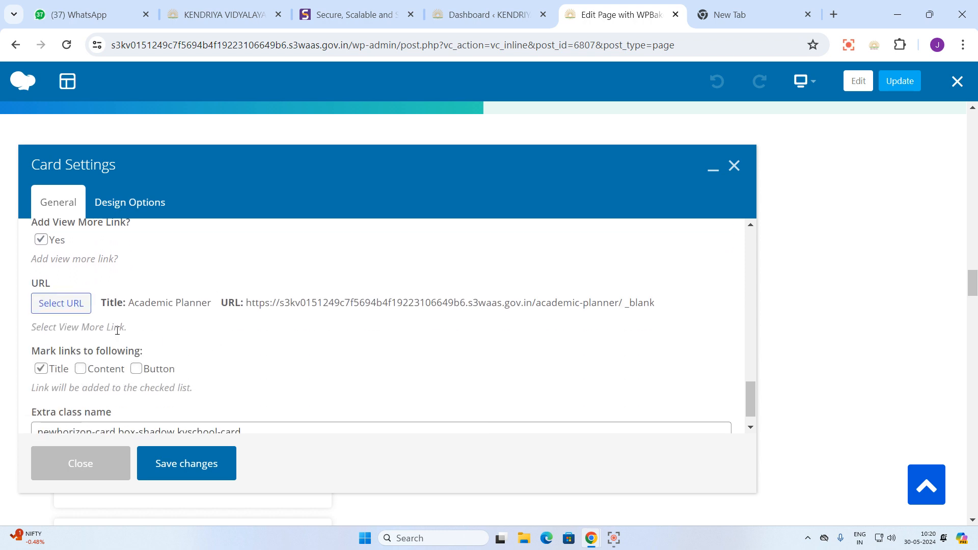
left_click(60, 305)
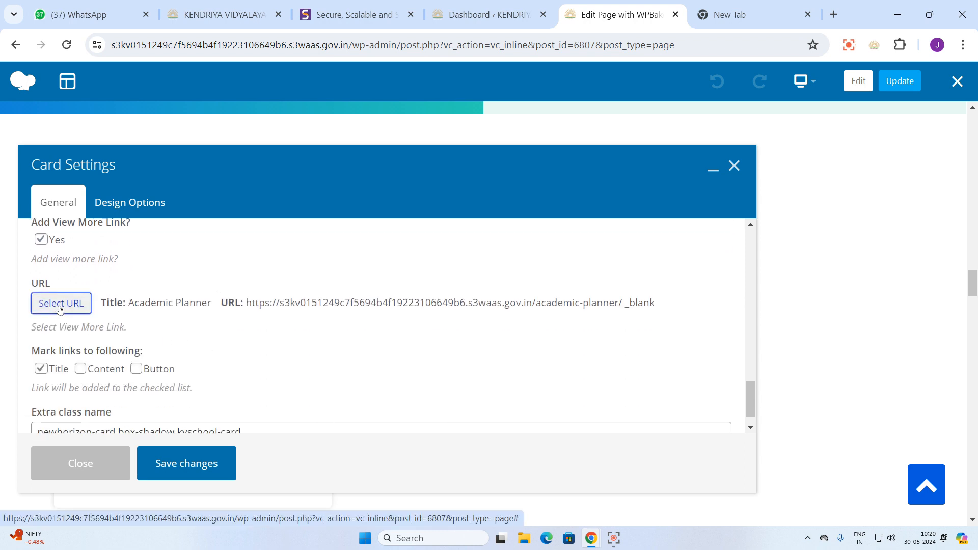
left_click(425, 262)
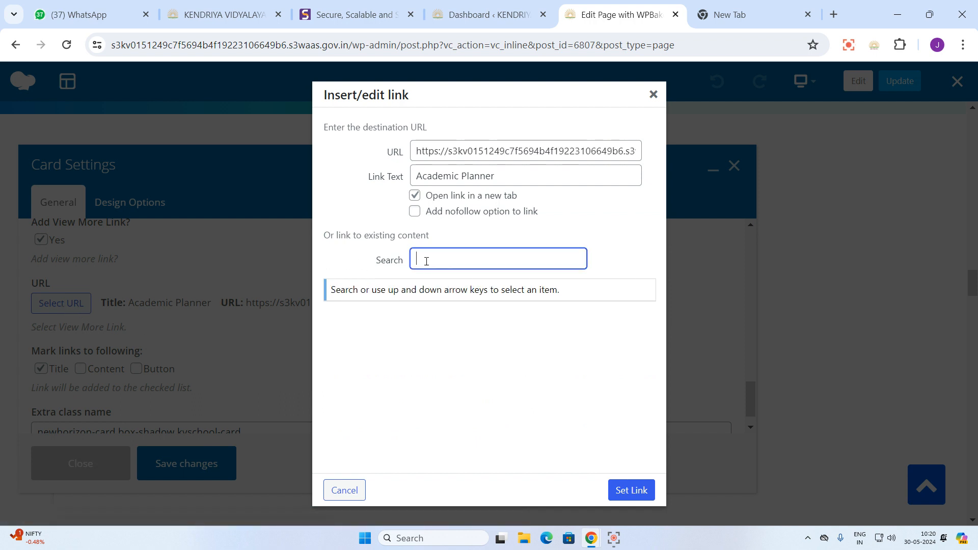
key("ctrl+v")
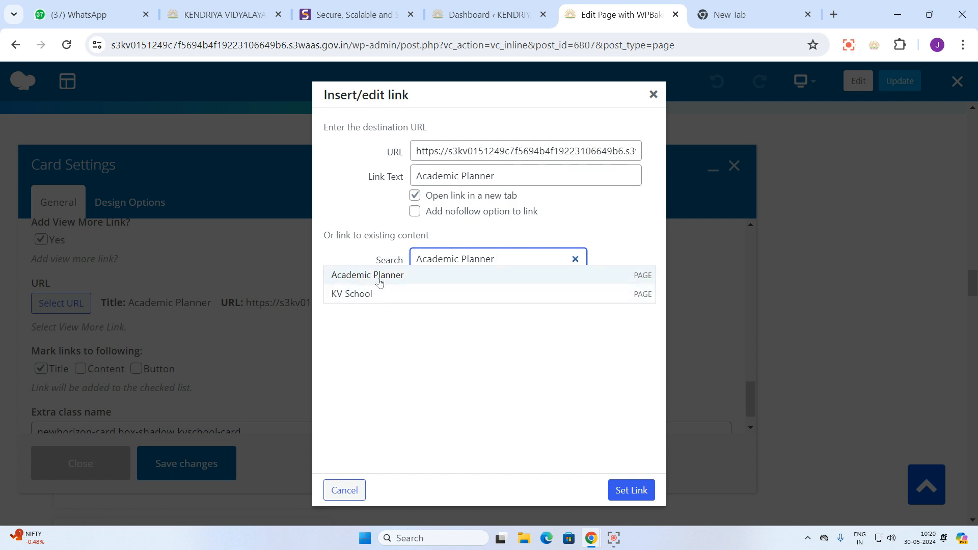
left_click(381, 280)
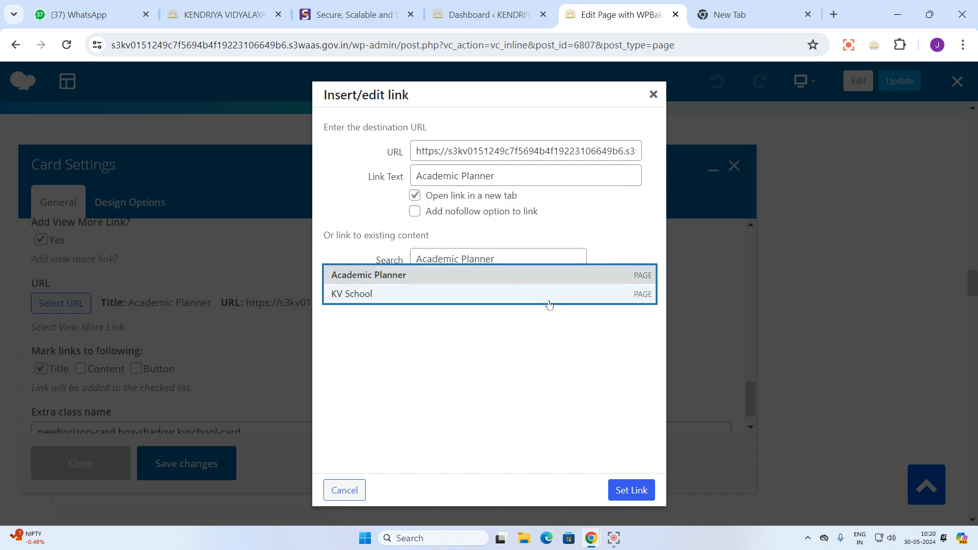
left_click(636, 493)
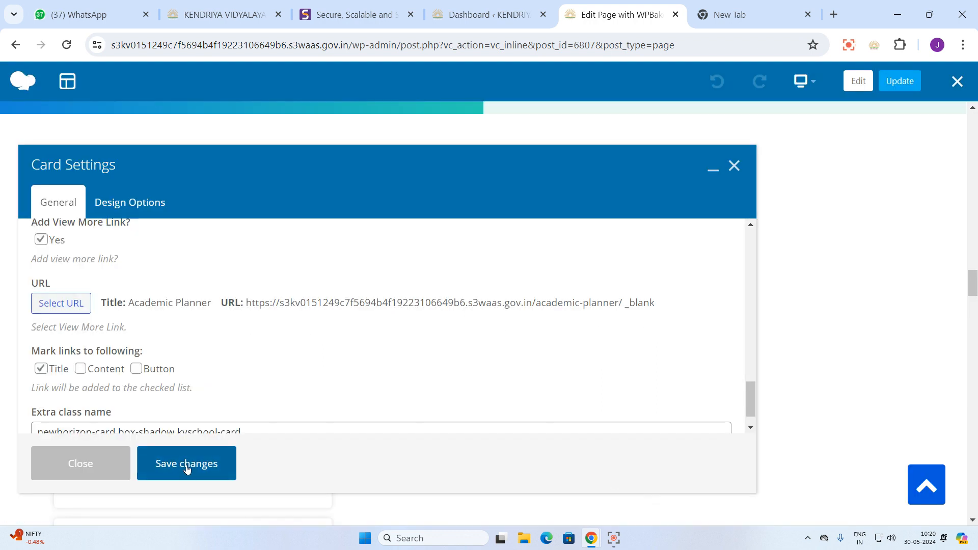
- Save the card settings and update the home page
left_click(190, 465)
left_click(82, 464)
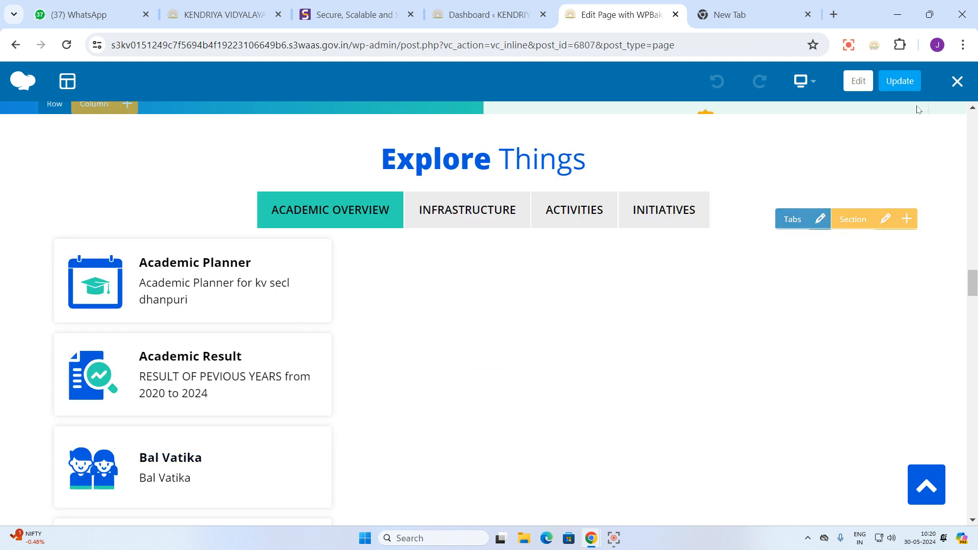
left_click(901, 82)
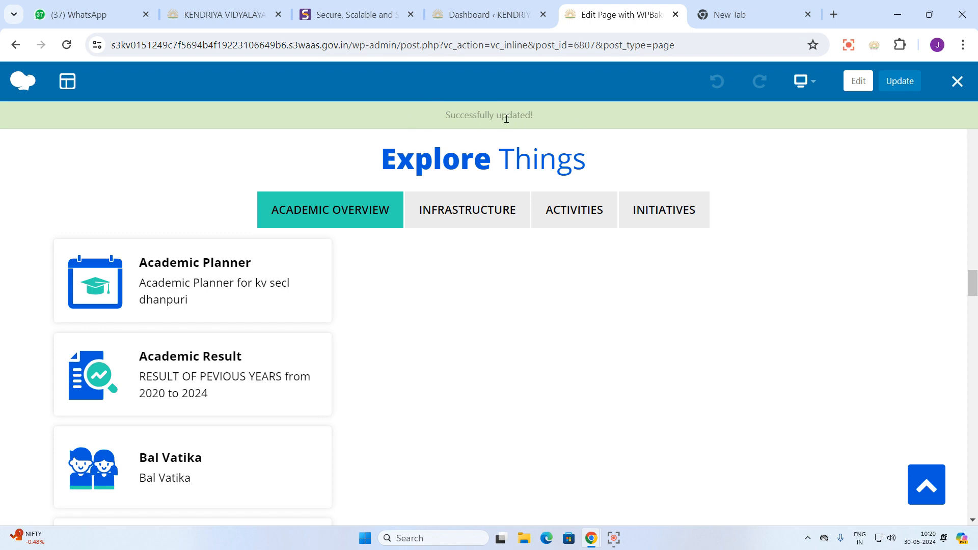
- Open the page linked from the Academic Planner card and review its text, PDF link and image
left_click(203, 264)
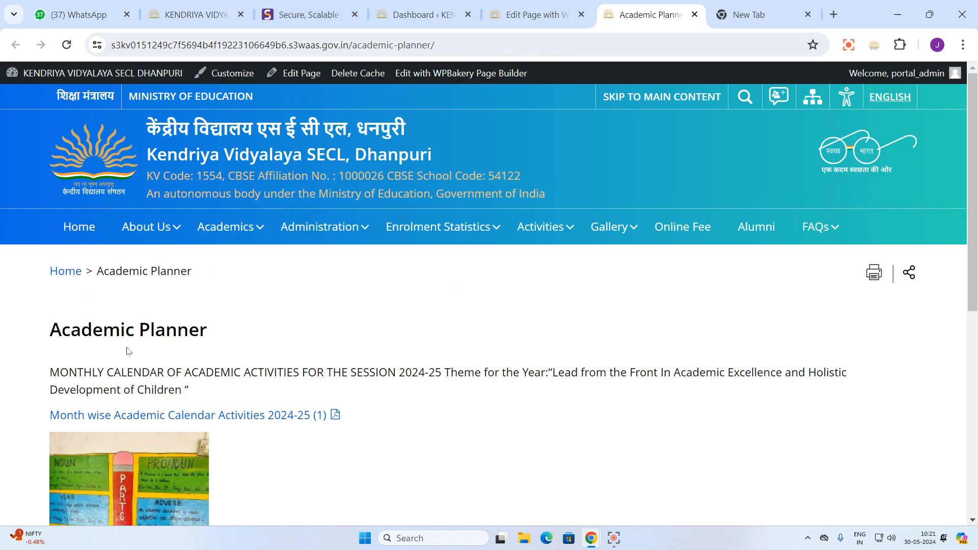
scroll(163, 409, "down", 4)
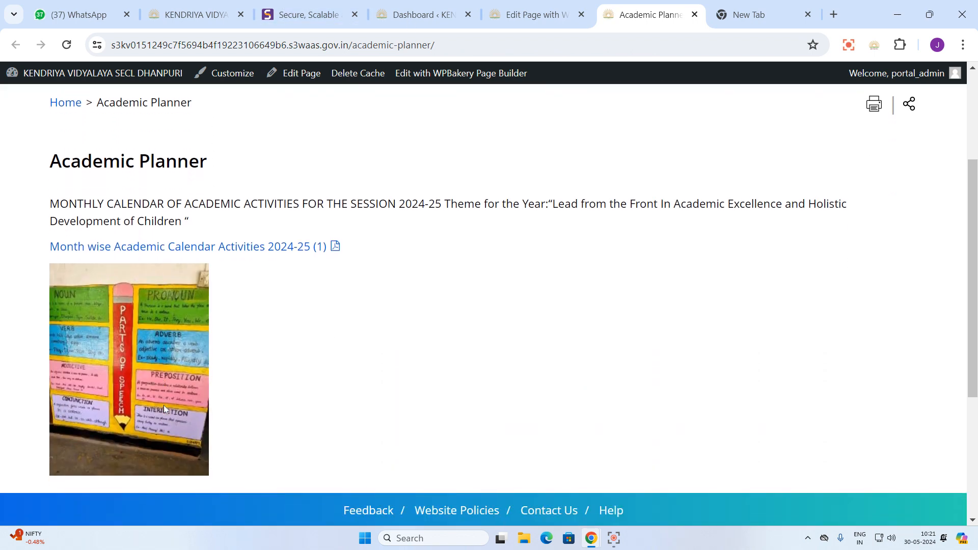
scroll(163, 409, "up", 4)
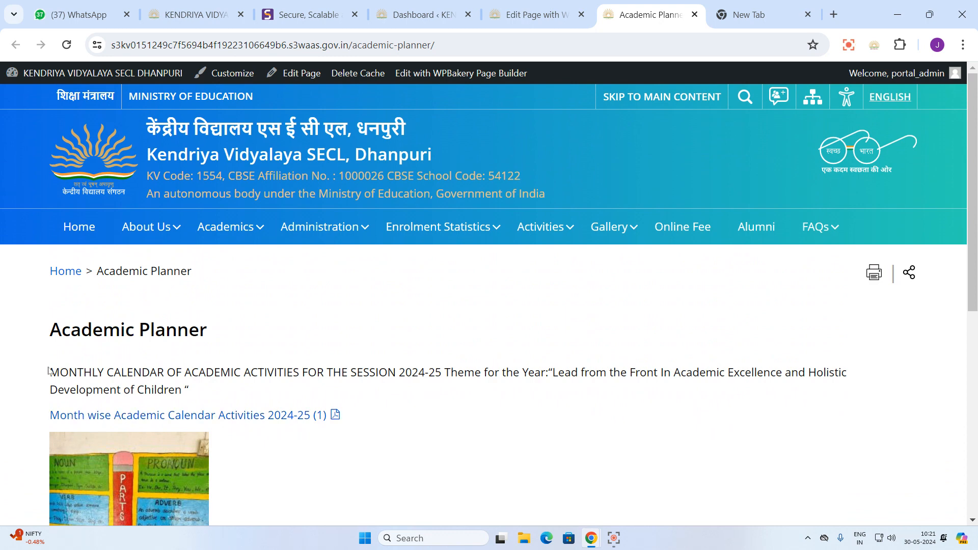
left_click_drag(50, 374, 245, 490)
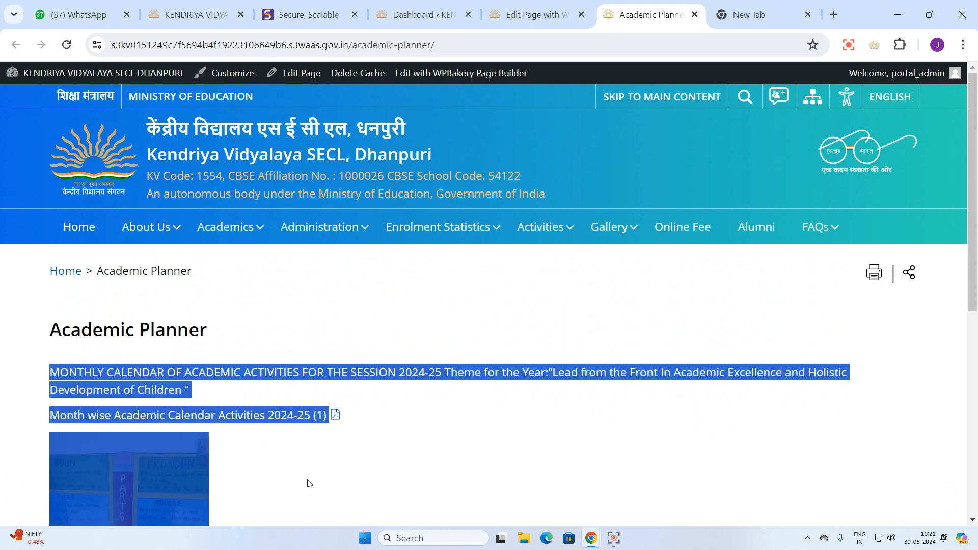
left_click(386, 470)
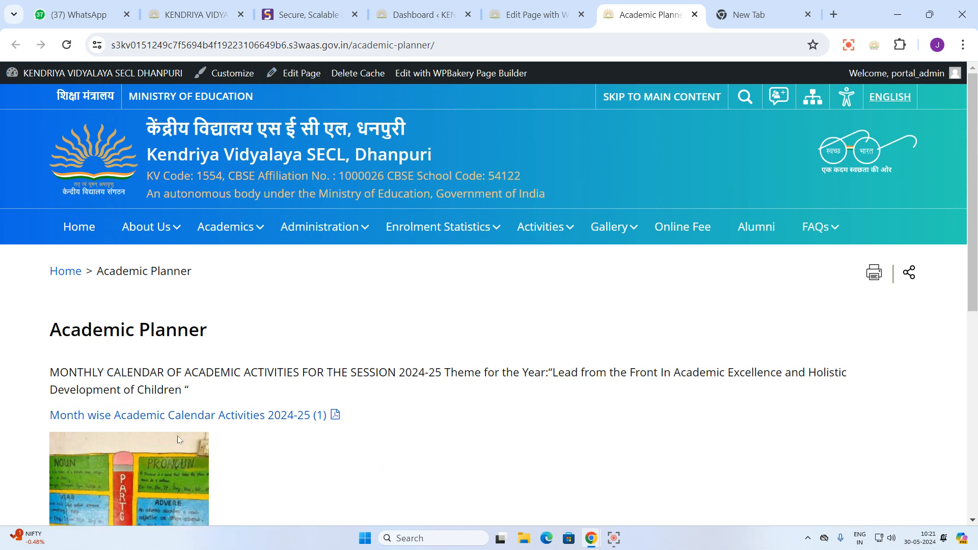
- Open the Academic Planner page for editing and select its introductory monthly calendar paragraph
left_click(300, 75)
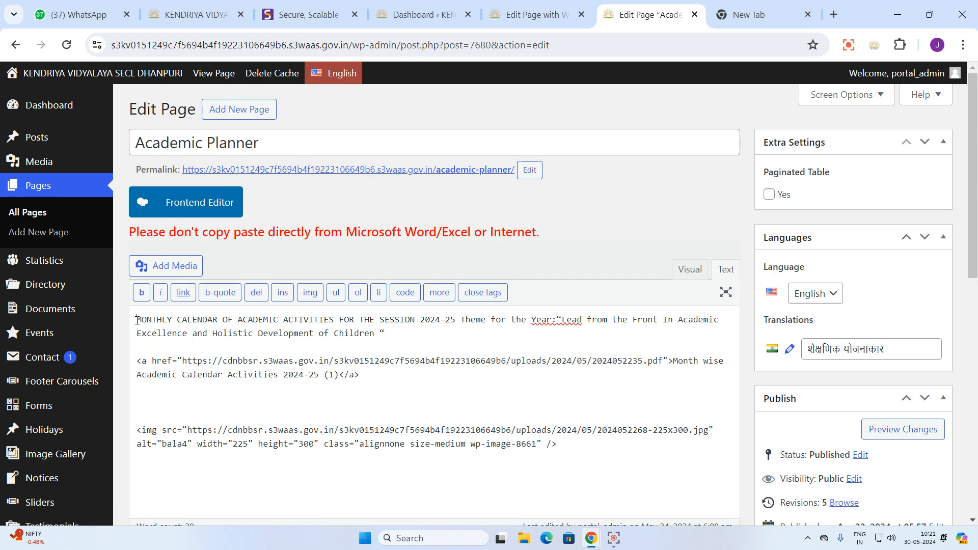
left_click_drag(136, 320, 361, 343)
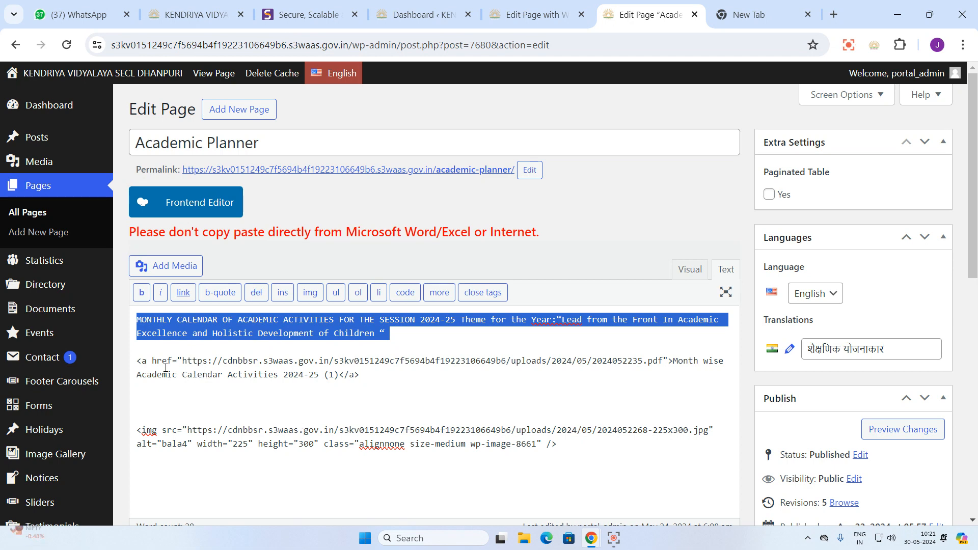
- Upload the ll1 image from the desktop and insert it in place of the selected monthly calendar paragraph
left_click(184, 270)
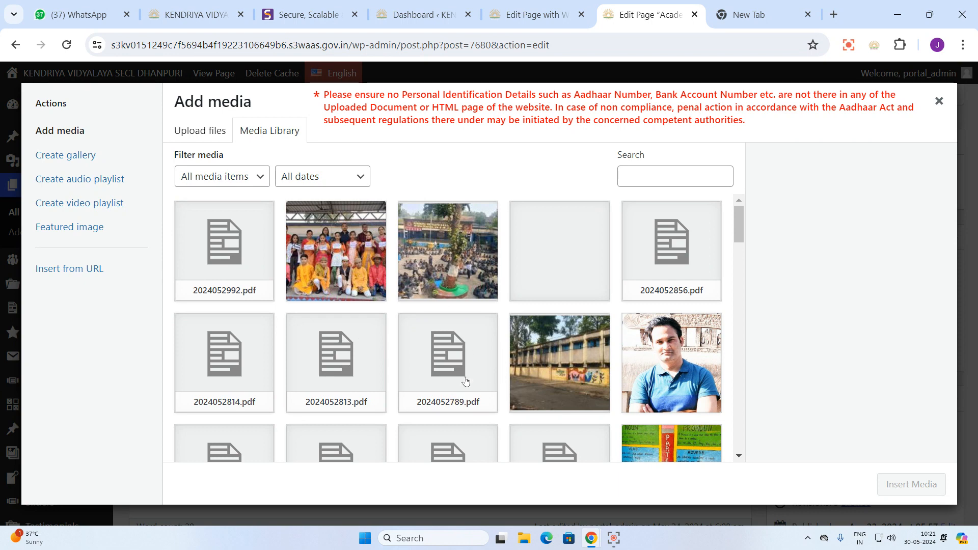
scroll(466, 381, "down", 5)
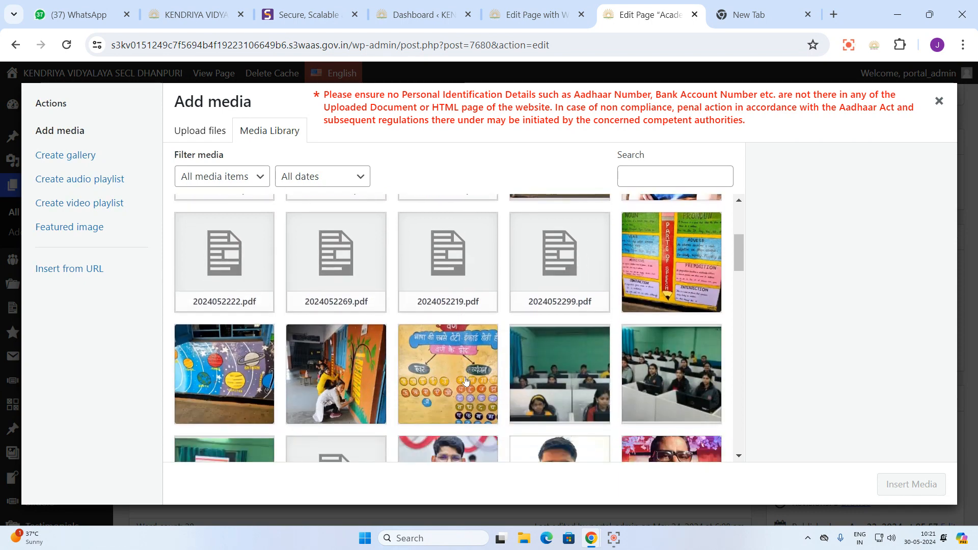
scroll(466, 381, "down", 2)
scroll(466, 382, "up", 10)
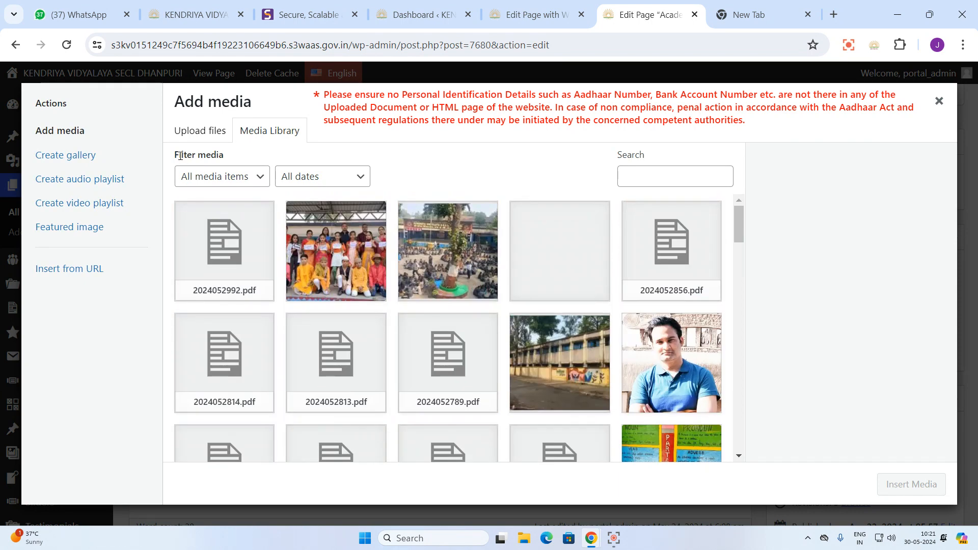
left_click(196, 133)
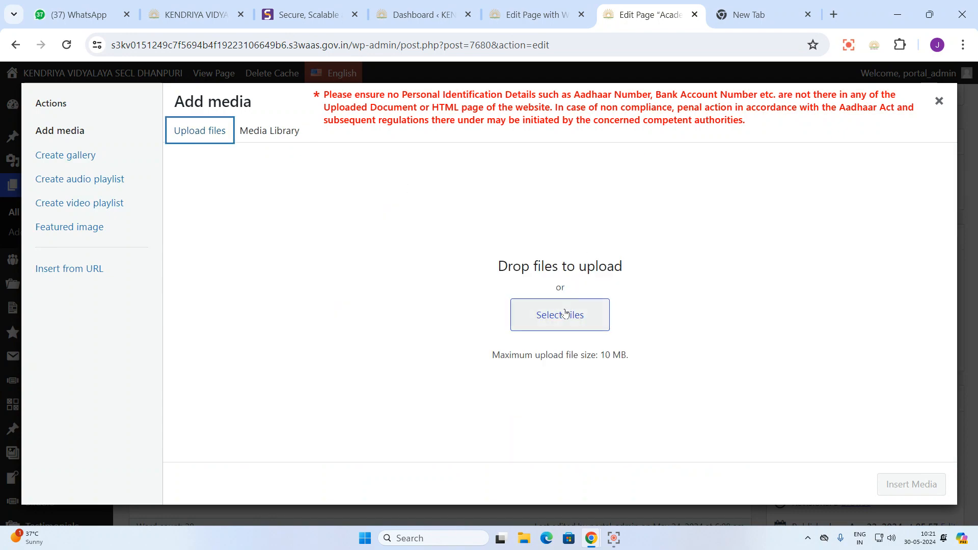
left_click(564, 312)
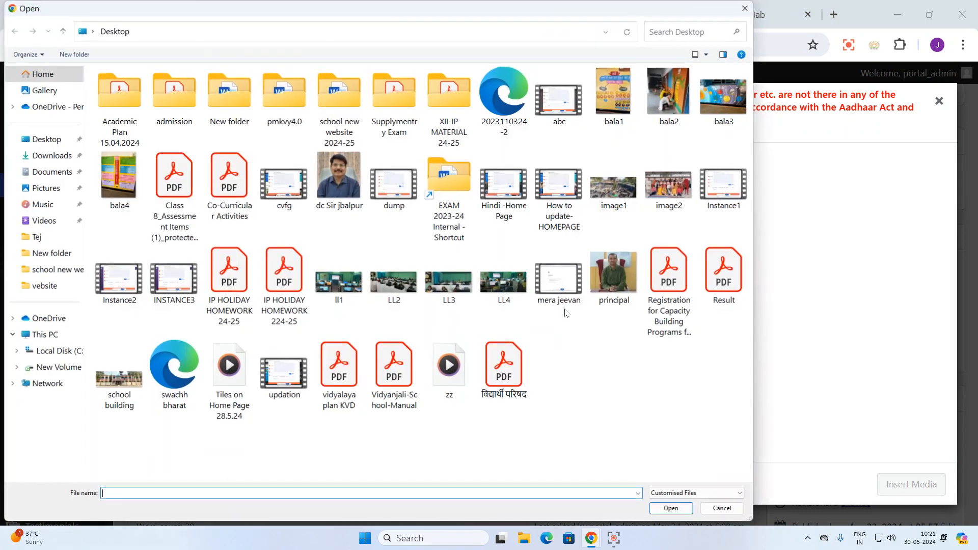
left_click(332, 285)
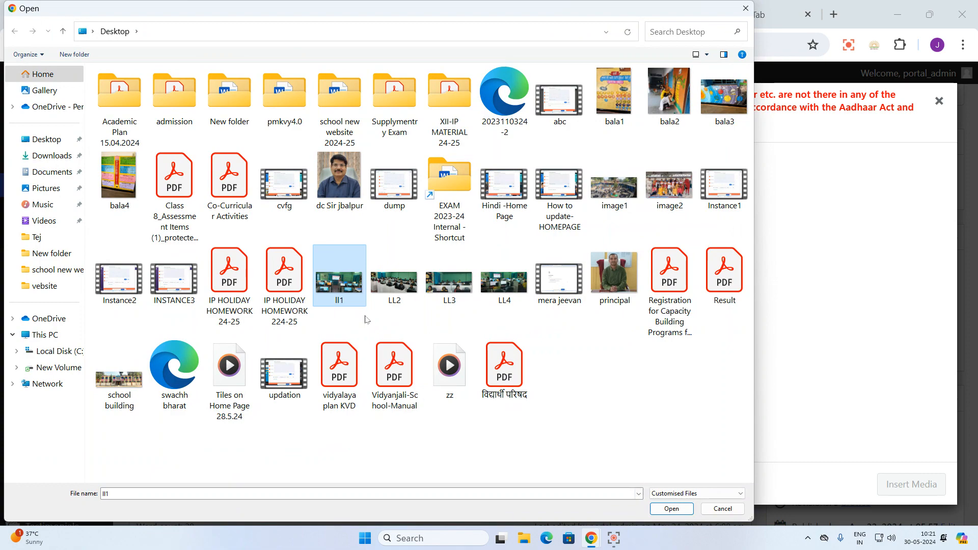
double_click(331, 287)
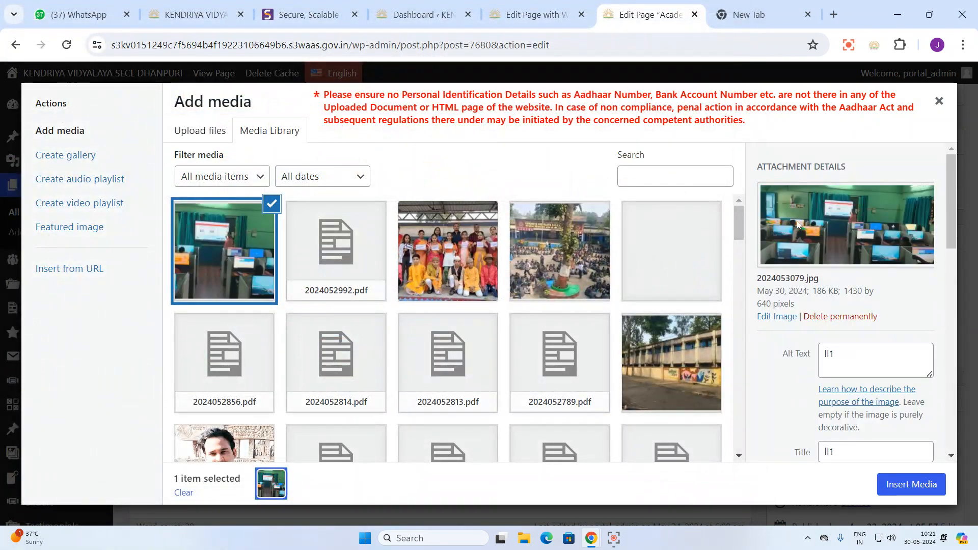
left_click(911, 483)
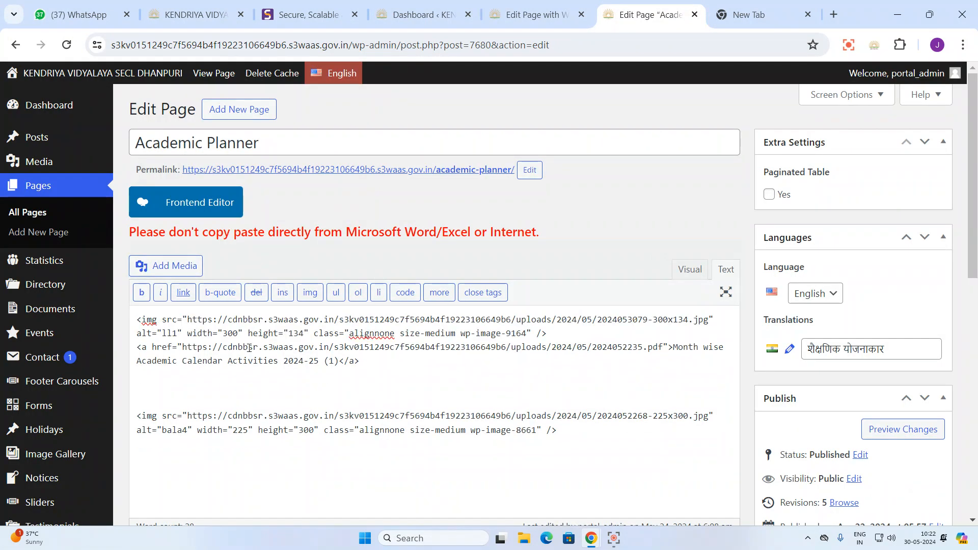
- Move the ll1 image code from the start of the content to below the Month wise Academic Calendar Activities PDF link
left_click_drag(138, 320, 559, 337)
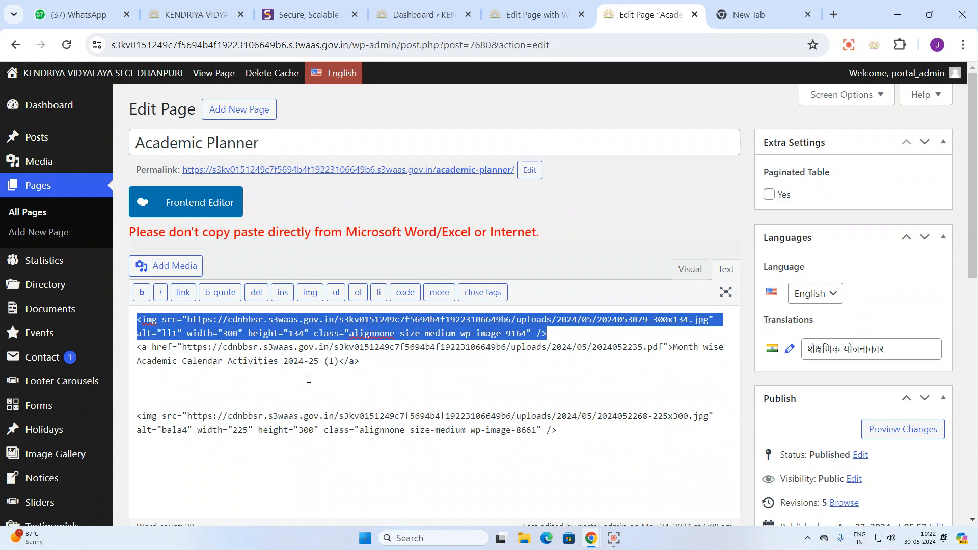
left_click(313, 383)
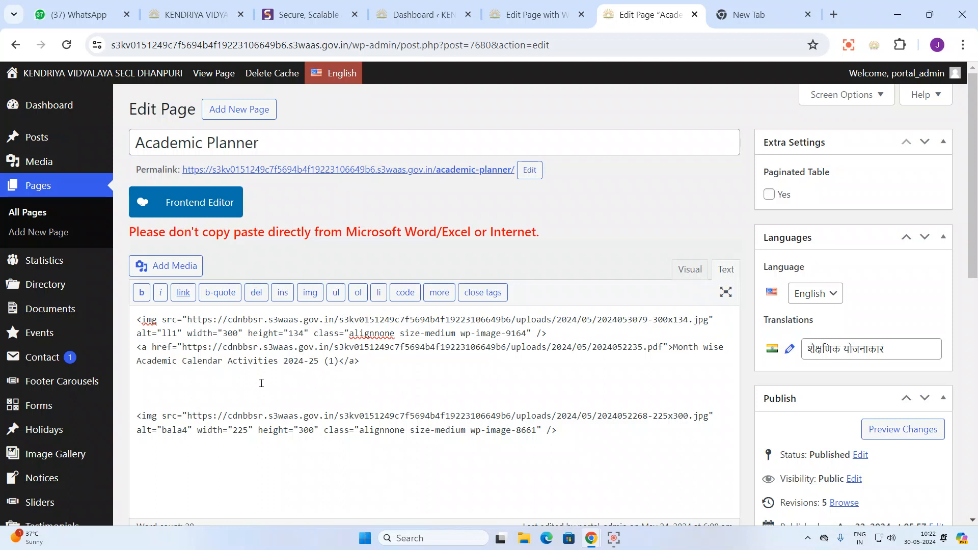
left_click_drag(138, 319, 573, 332)
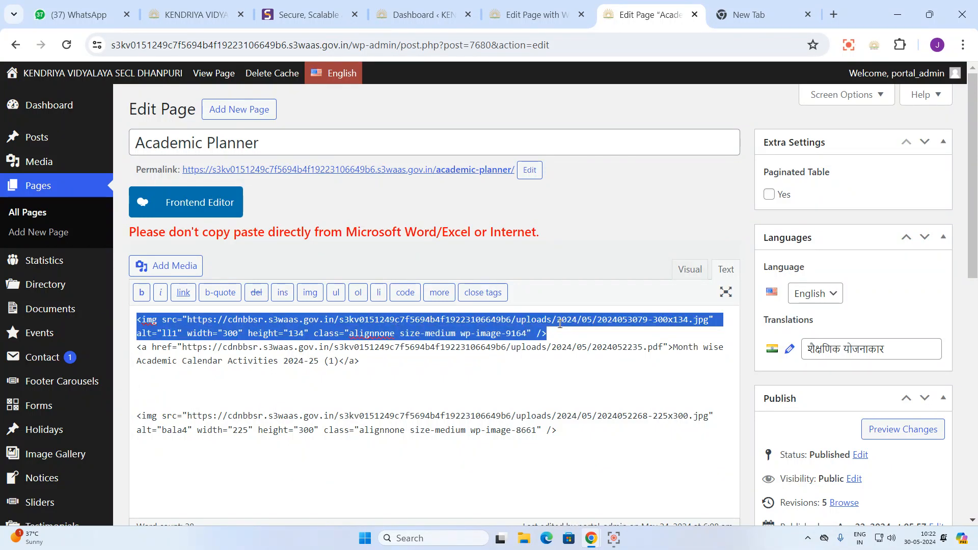
key("BackSpace")
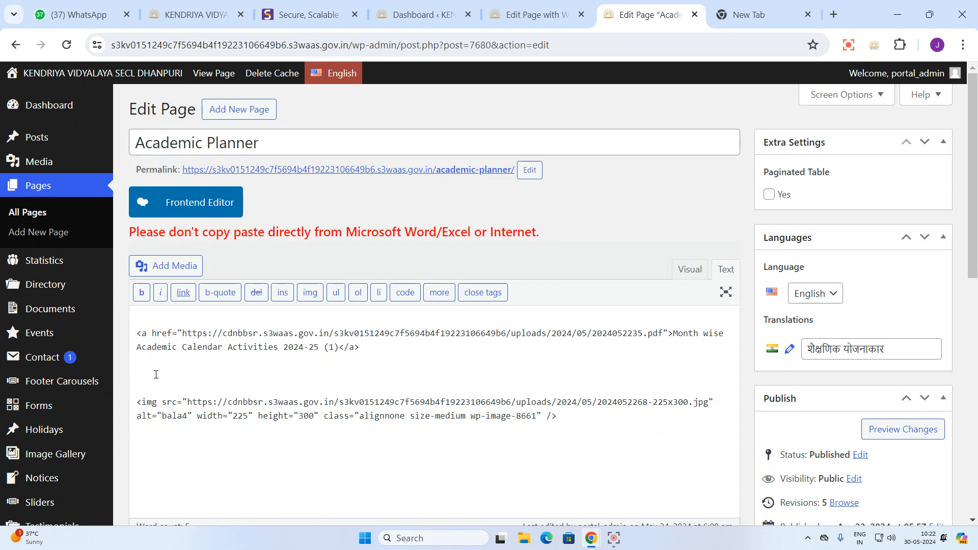
key("ctrl+v")
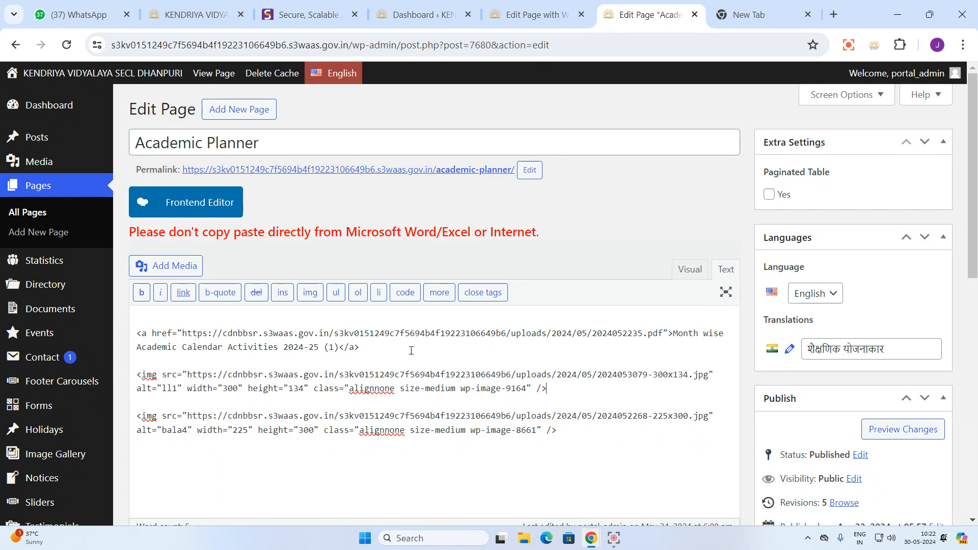
- Check the PDF link's text and update the English Academic Planner page
left_click_drag(677, 337, 591, 351)
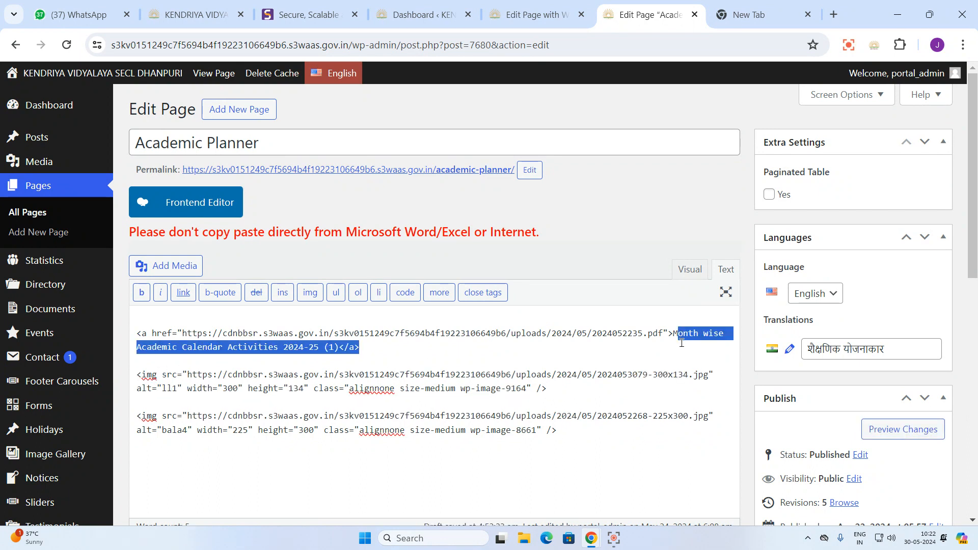
left_click(472, 352)
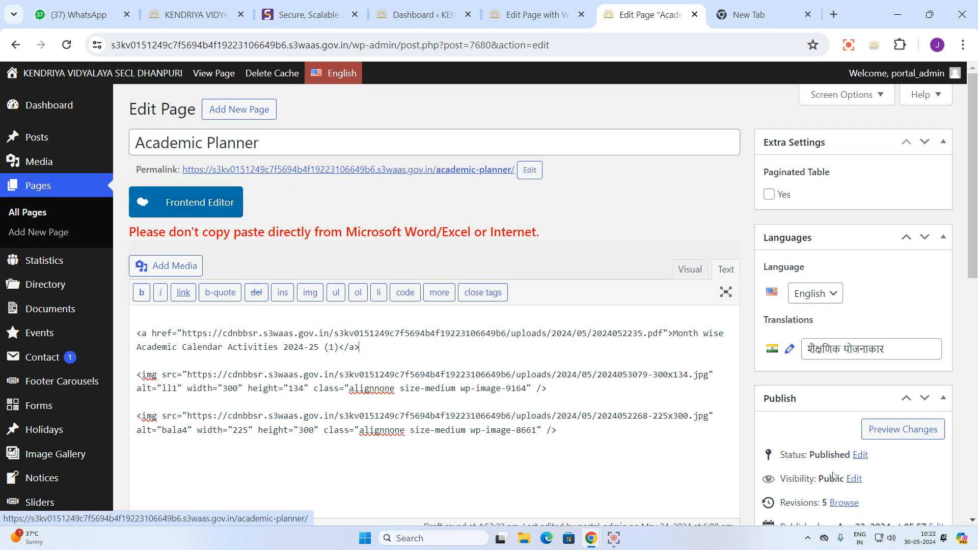
scroll(915, 432, "down", 1)
scroll(916, 432, "down", 1)
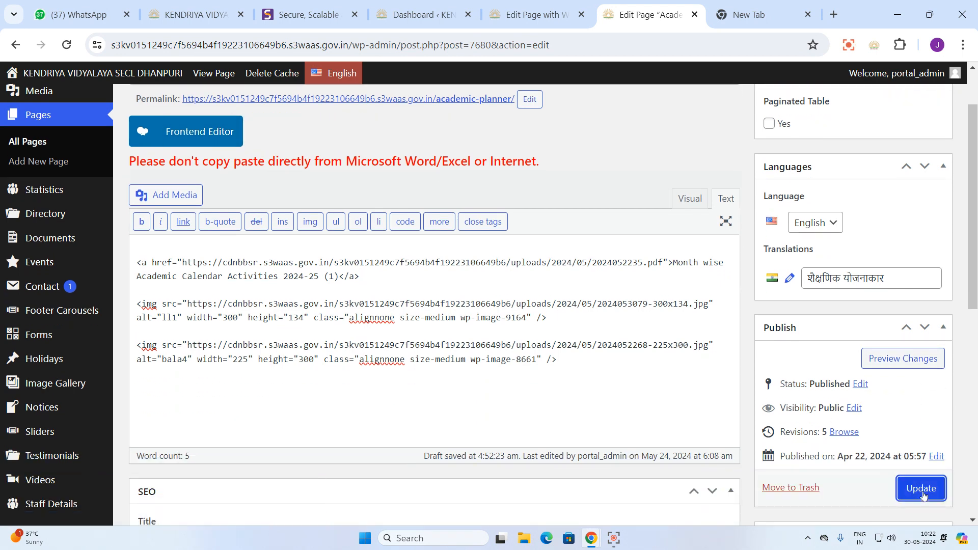
left_click(922, 489)
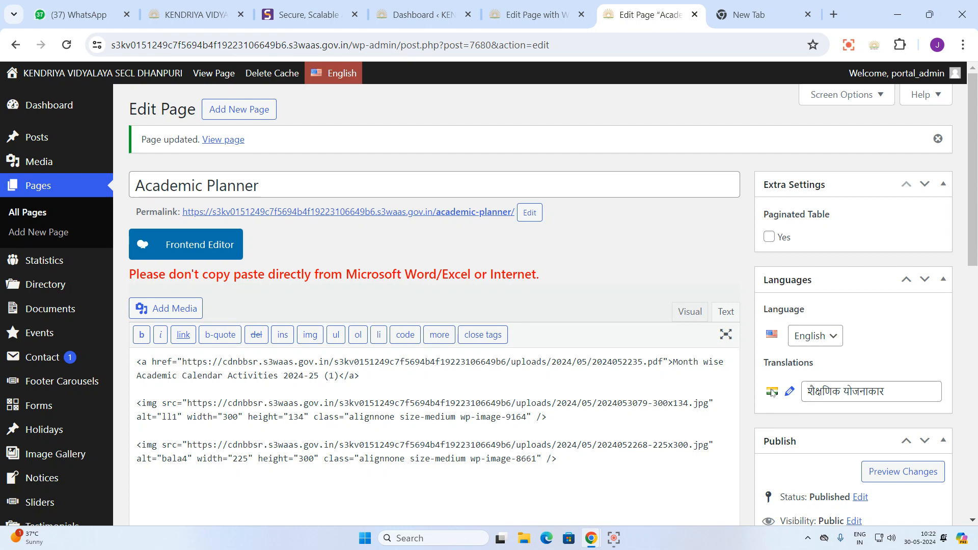
- Insert the ll1 image from the media library below the text of the page's Hindi translation and update that page
left_click(790, 393)
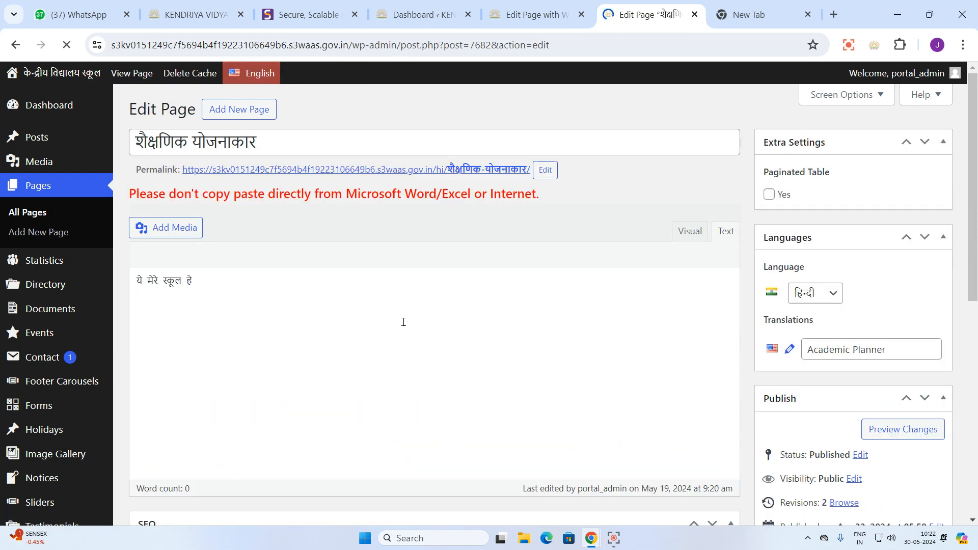
left_click(227, 324)
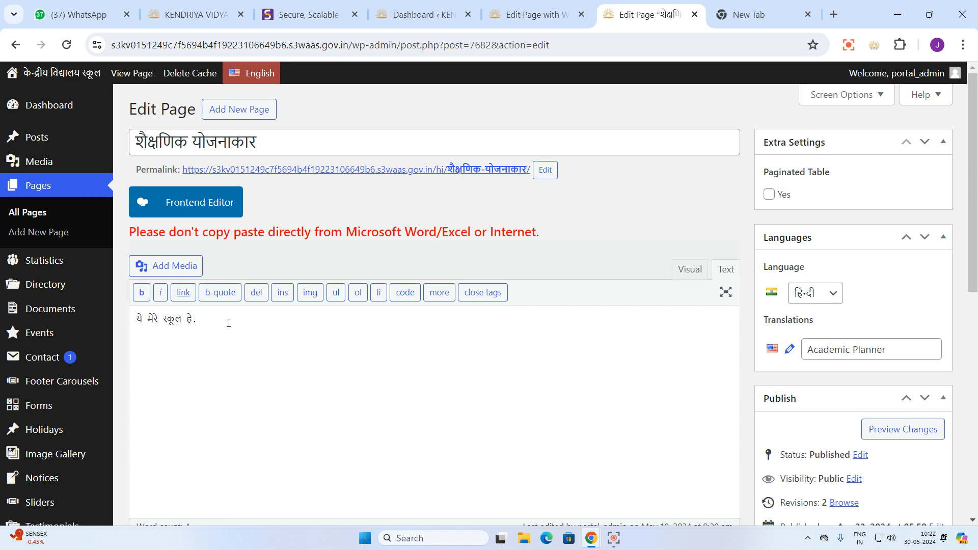
left_click(181, 267)
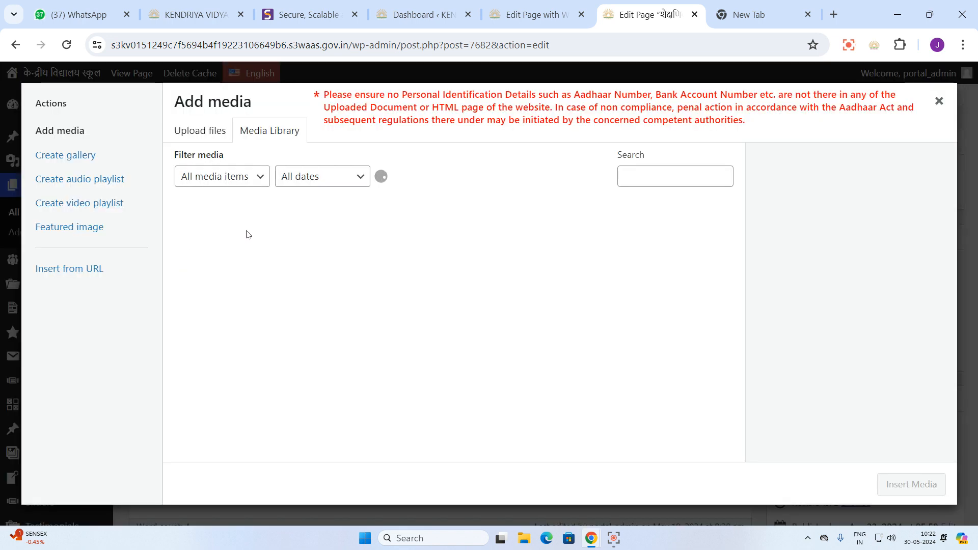
left_click(214, 270)
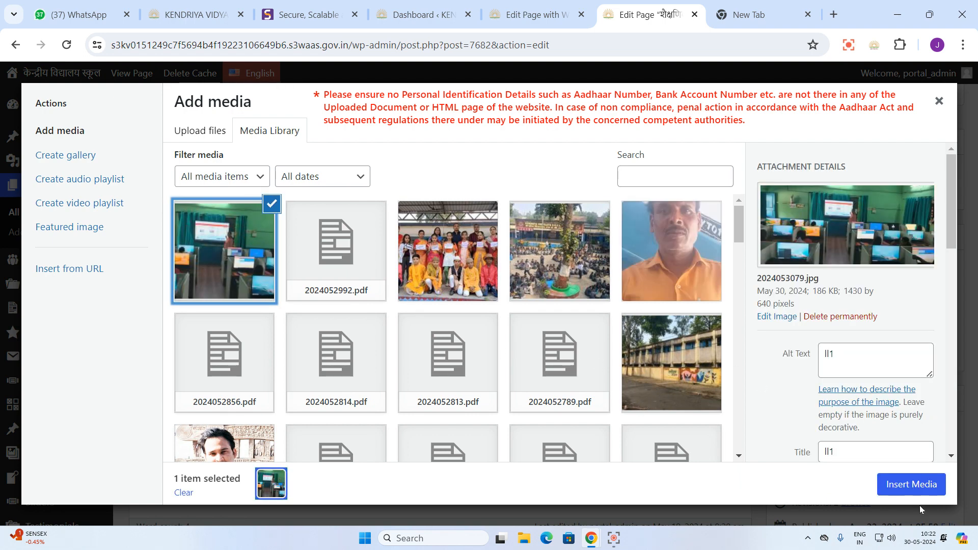
left_click(911, 484)
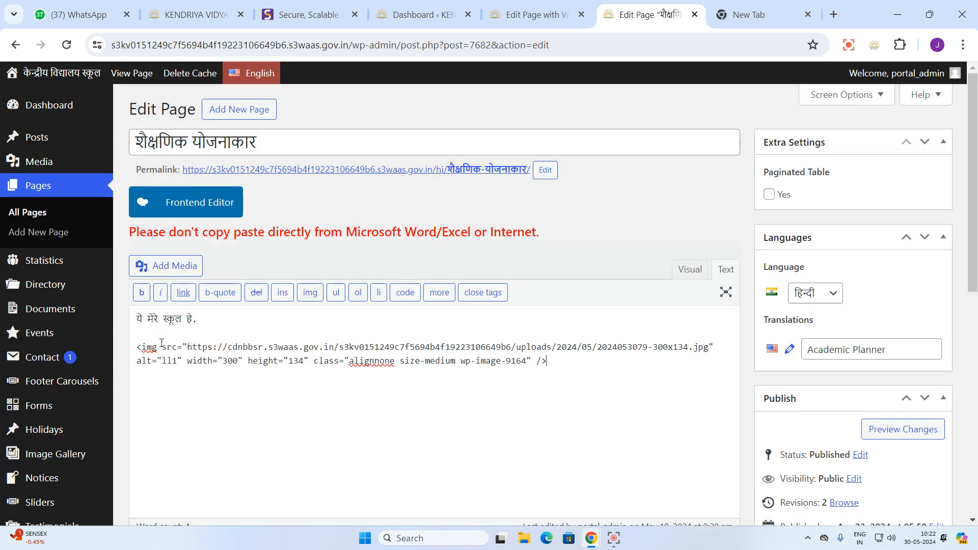
scroll(626, 328, "down", 3)
left_click(934, 427)
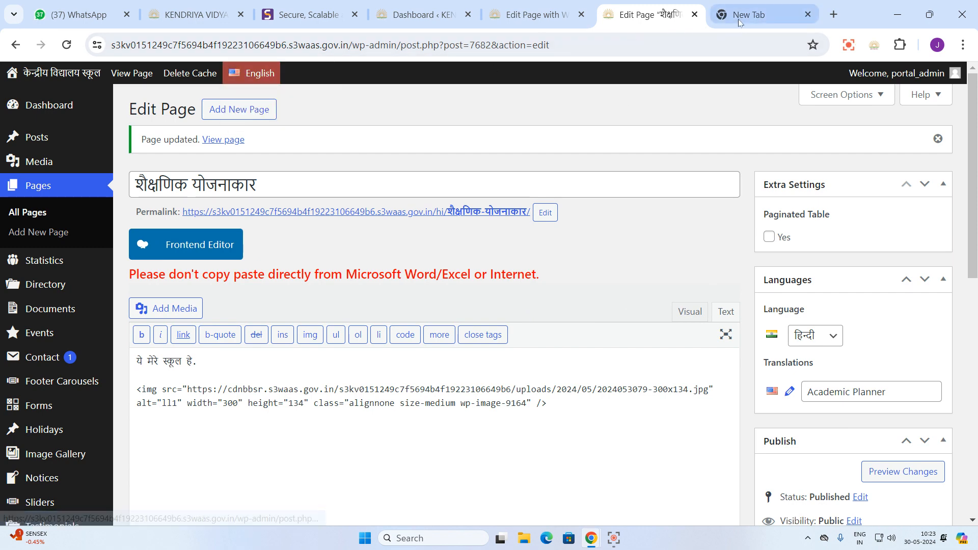
- Reopen the Academic Planner page from its home page card, review its PDF link and images, and return to the home page editor
left_click(694, 14)
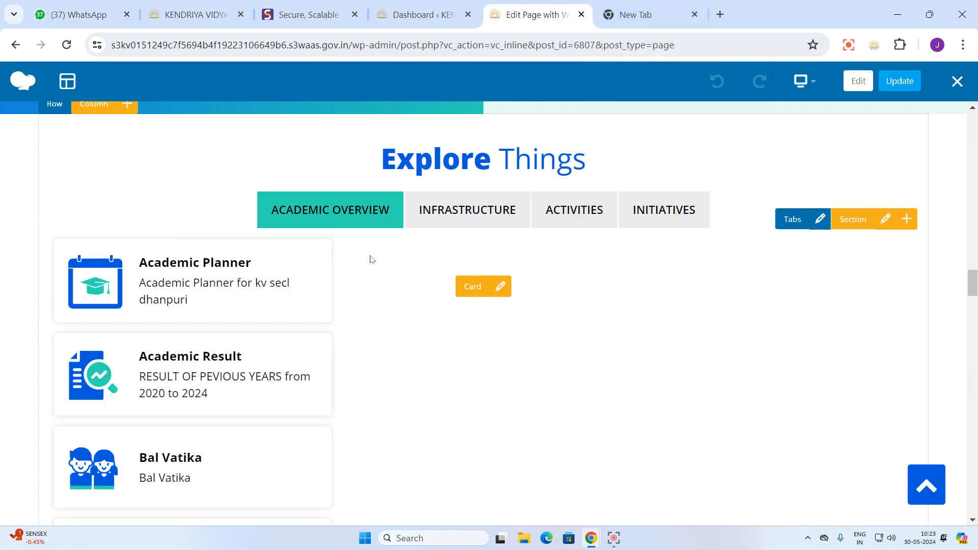
left_click(202, 263)
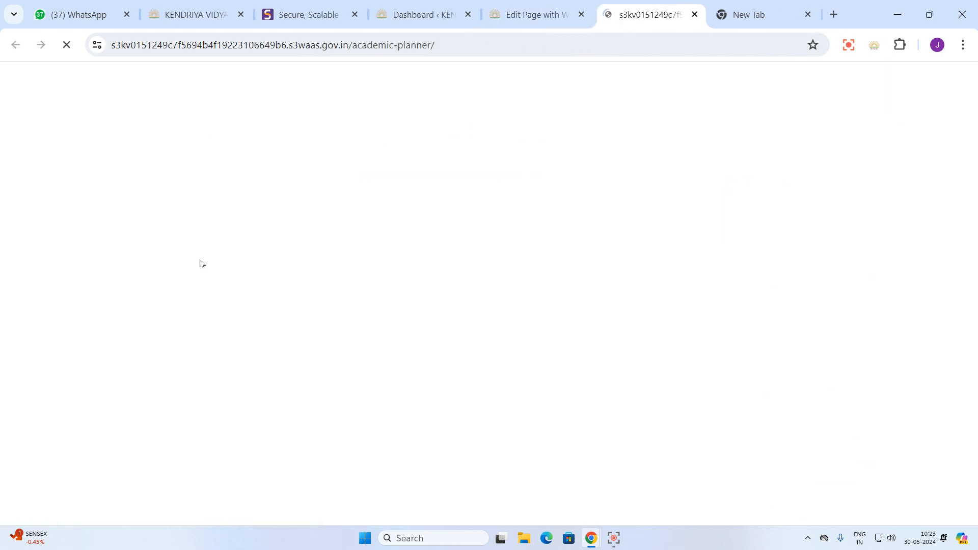
scroll(277, 424, "down", 3)
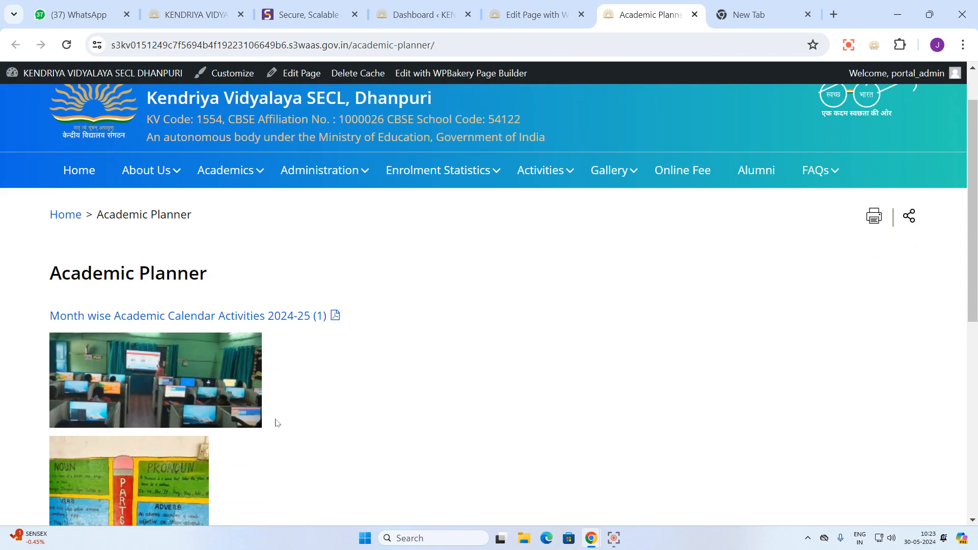
scroll(277, 423, "up", 1)
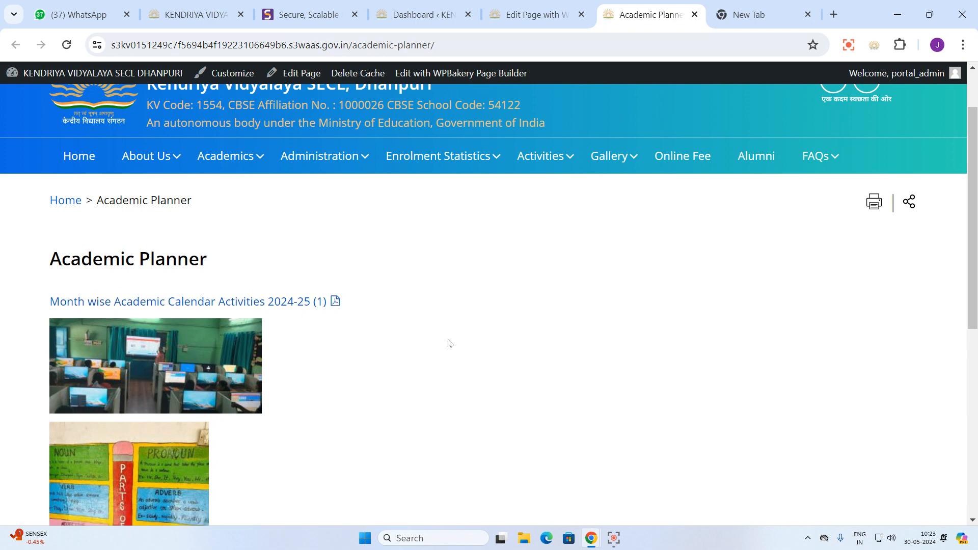
scroll(464, 349, "up", 1)
scroll(464, 349, "up", 2)
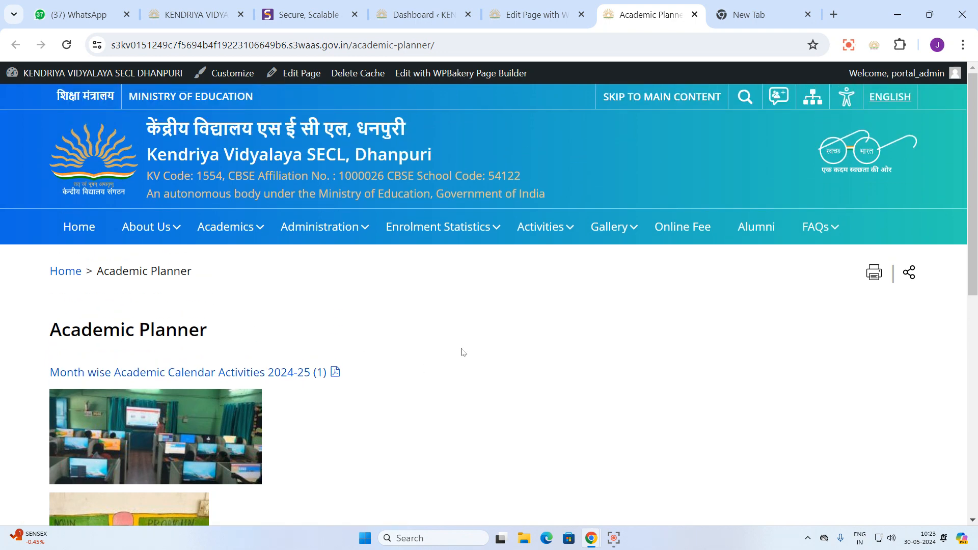
left_click(526, 25)
left_click(626, 25)
left_click(695, 15)
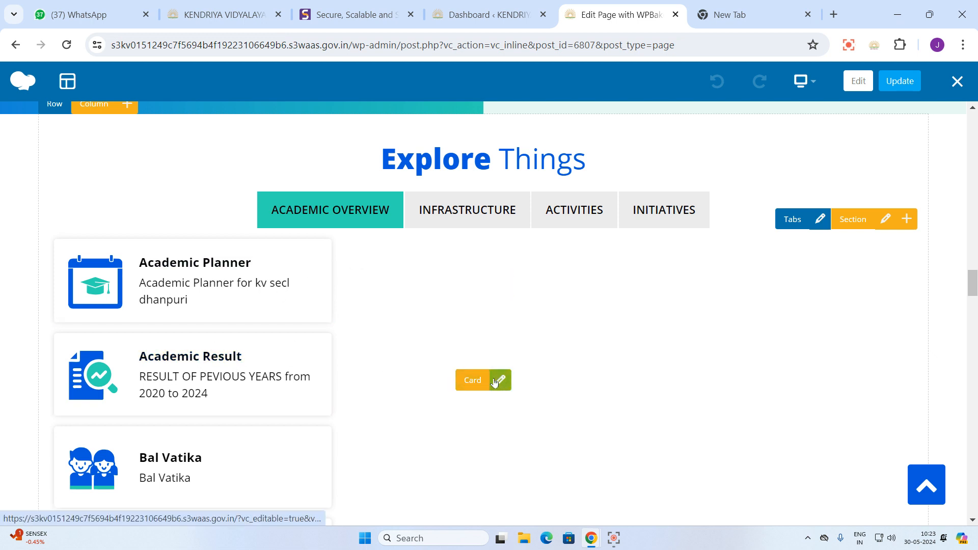
- Open the Academic Result card's settings and review its title, content and View More link
left_click(494, 382)
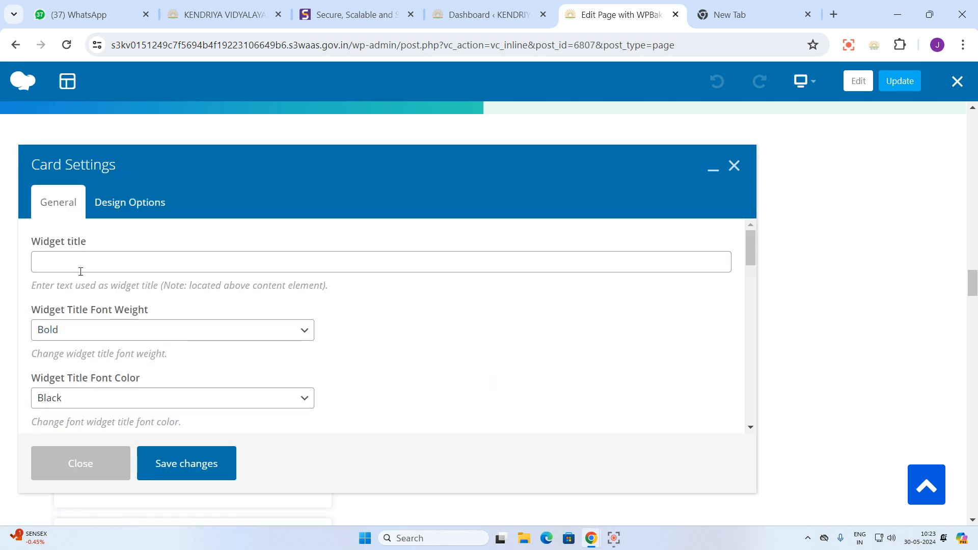
scroll(72, 347, "down", 3)
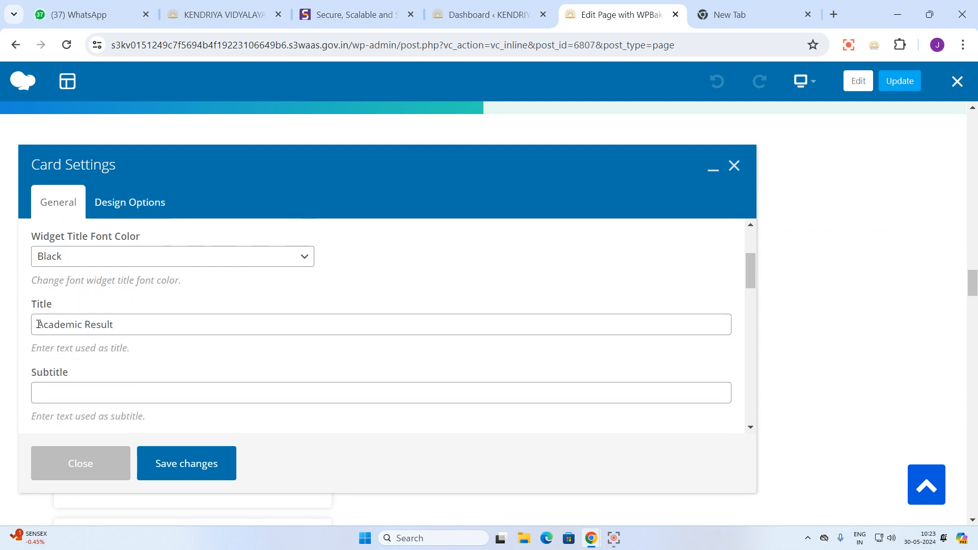
left_click_drag(39, 324, 130, 329)
key("ctrl+c")
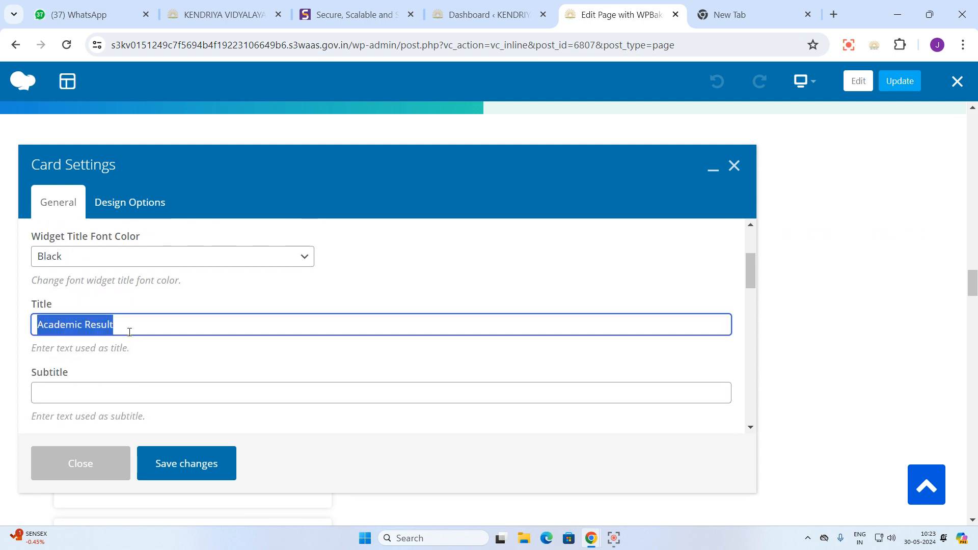
scroll(129, 332, "down", 9)
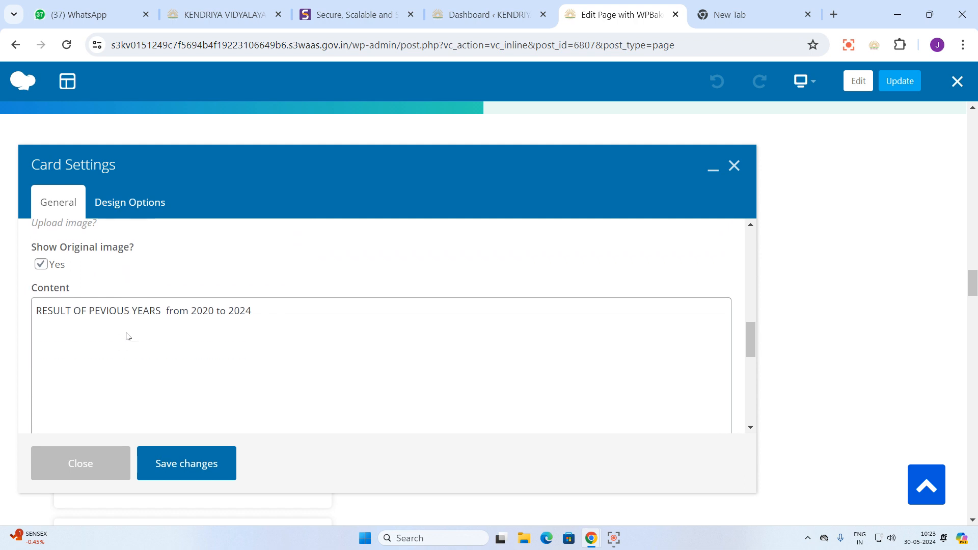
left_click_drag(37, 309, 269, 307)
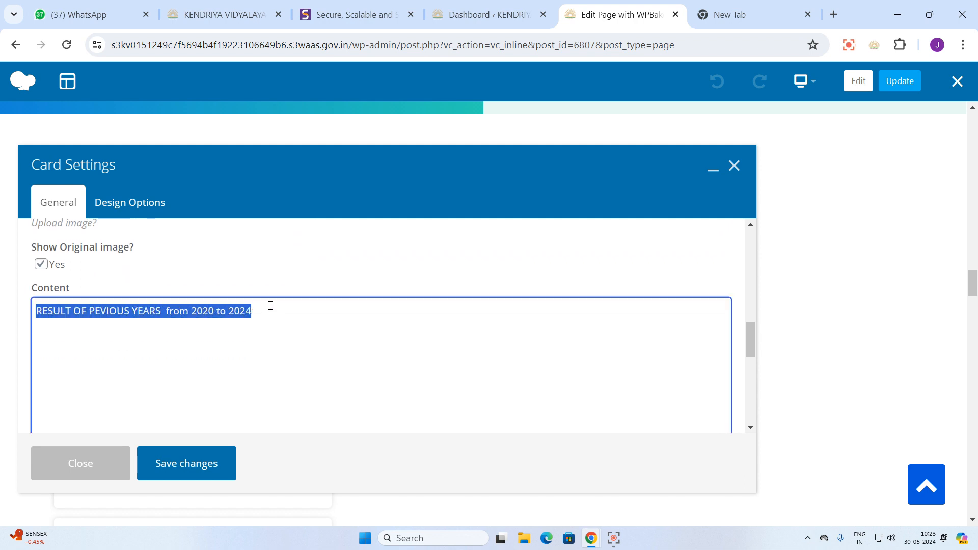
left_click(258, 334)
scroll(148, 382, "down", 5)
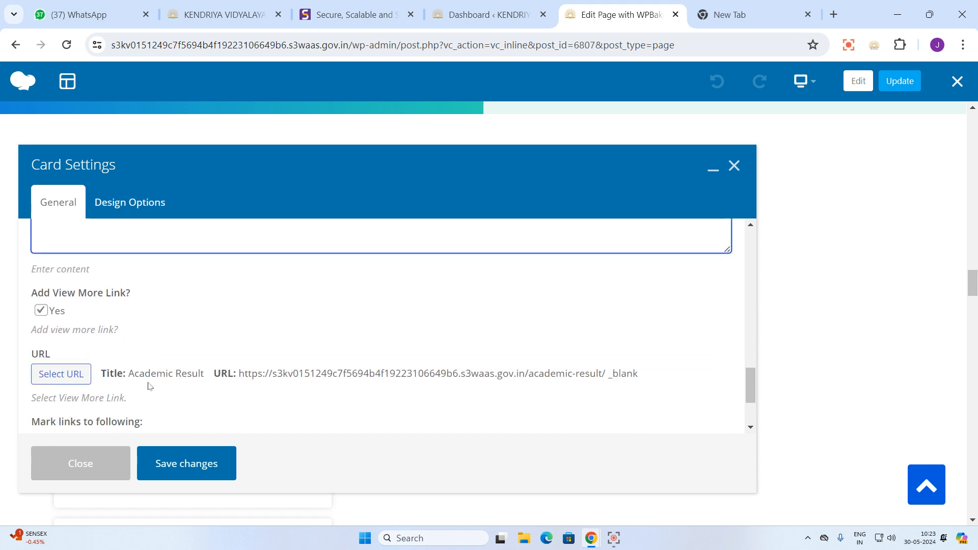
- Link the Academic Result card to the existing Academic Result page, save the card's changes and close its settings
left_click(61, 303)
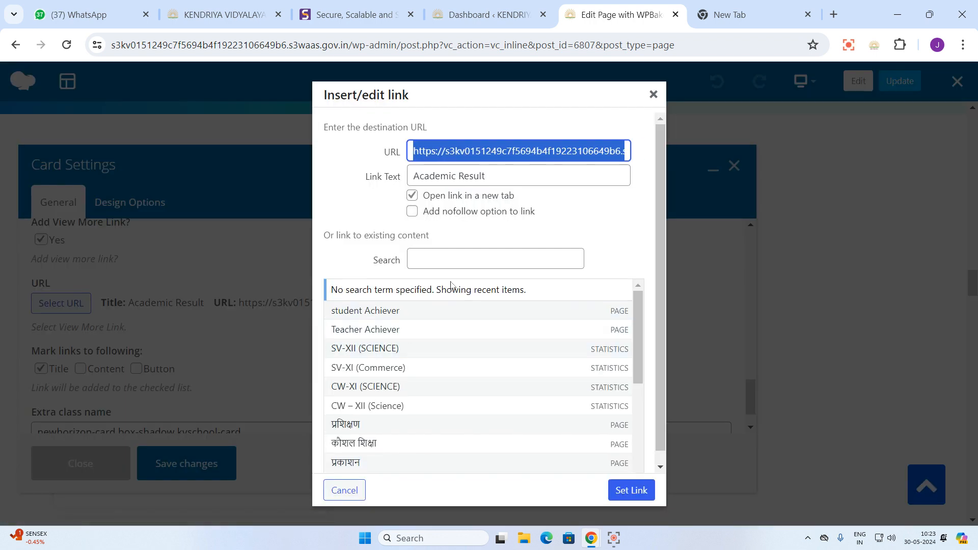
left_click(439, 259)
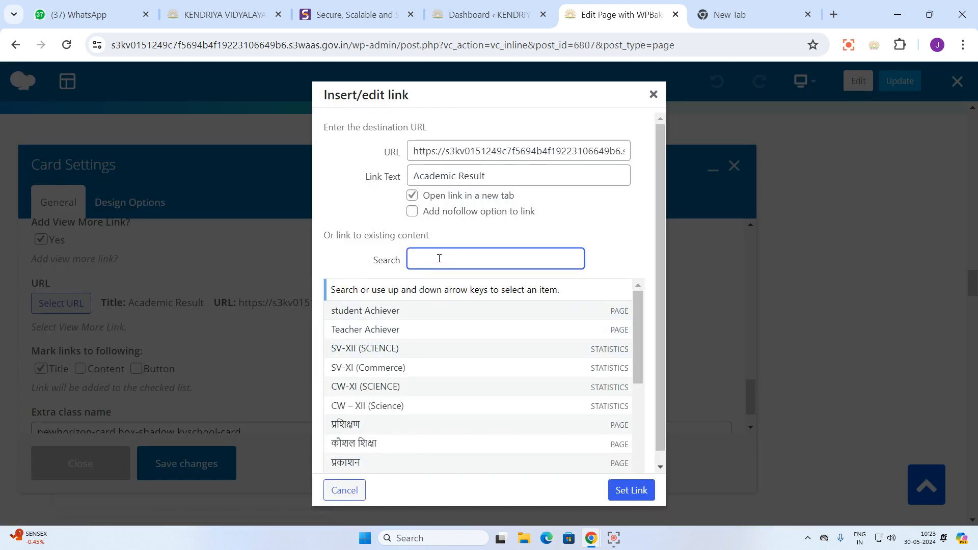
key("ctrl+v")
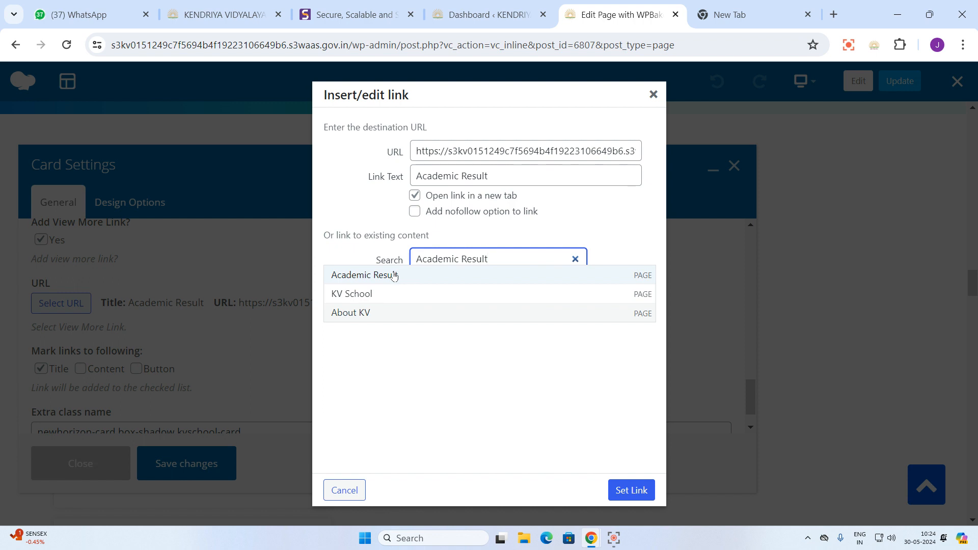
left_click(395, 276)
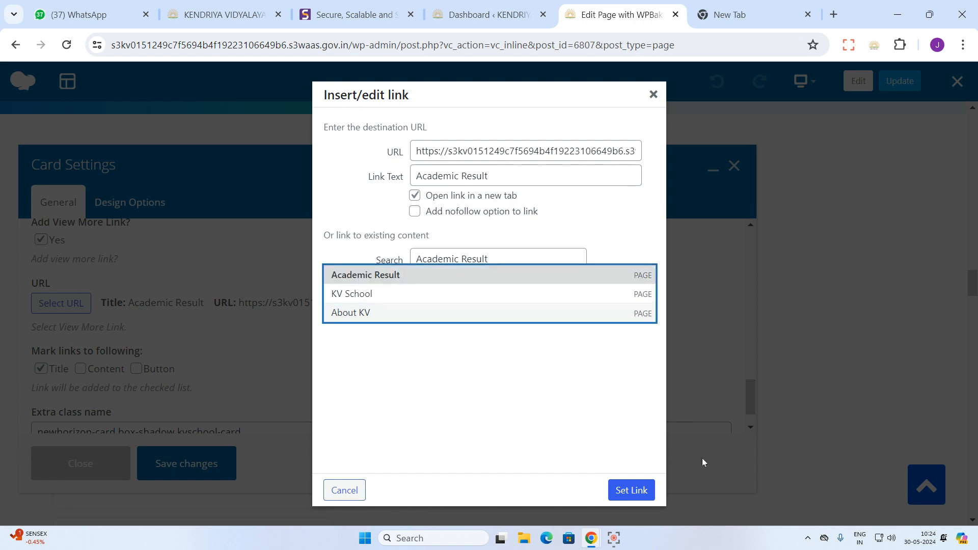
left_click(631, 490)
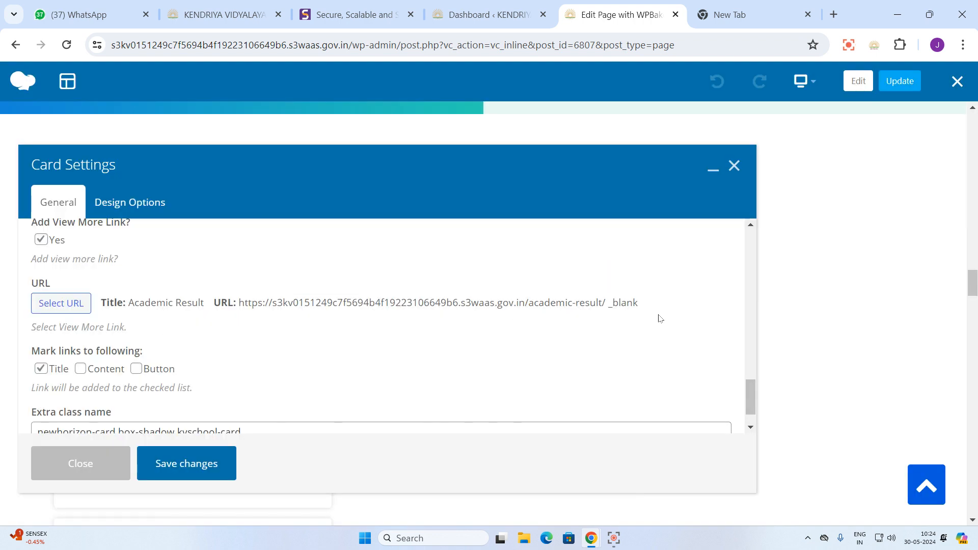
left_click(180, 464)
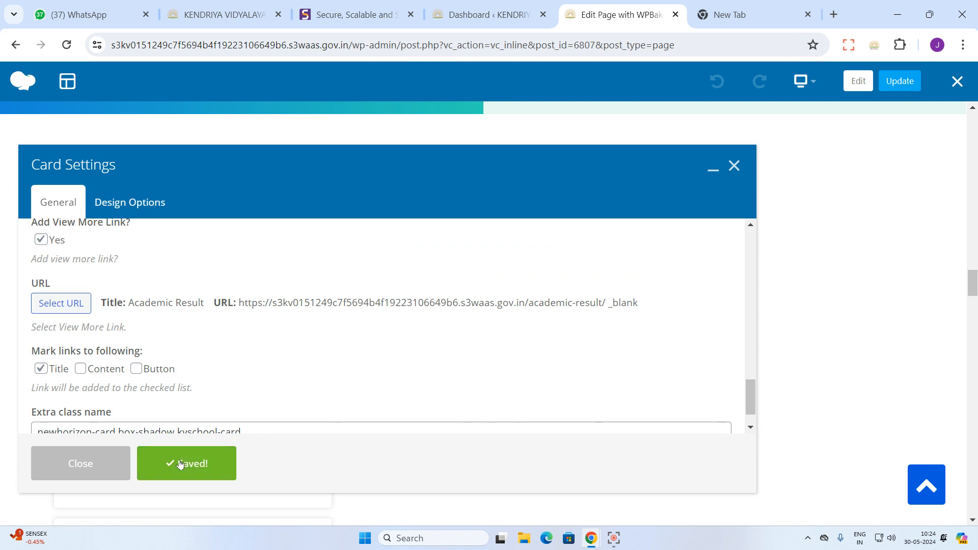
left_click(75, 459)
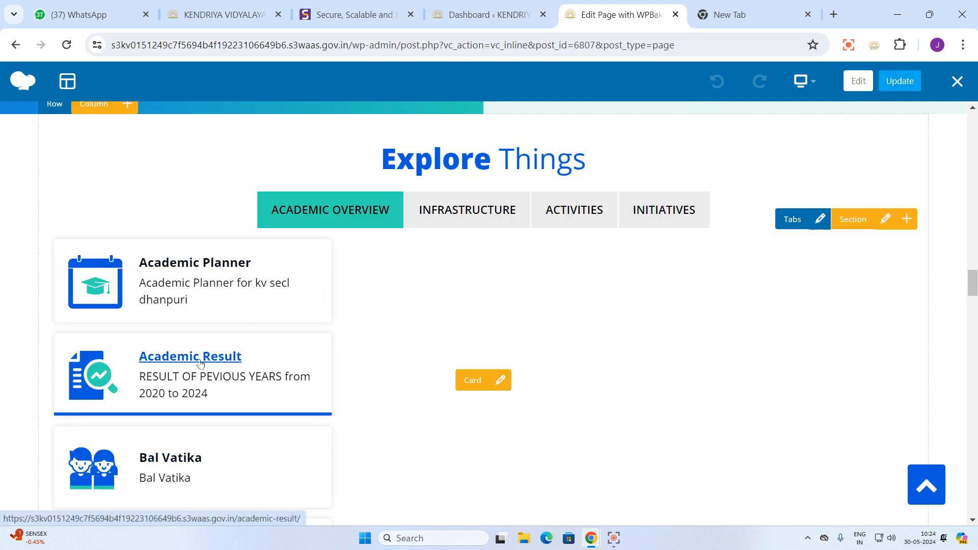
- Open the Academic Result page from its card, review it, and delete the RRRRR placeholder text in its editor
left_click(225, 358)
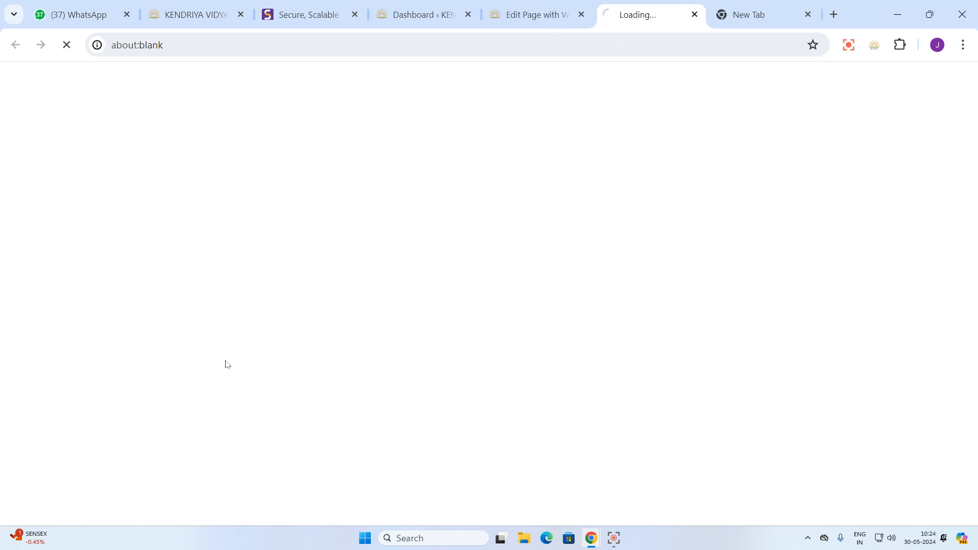
scroll(270, 349, "down", 5)
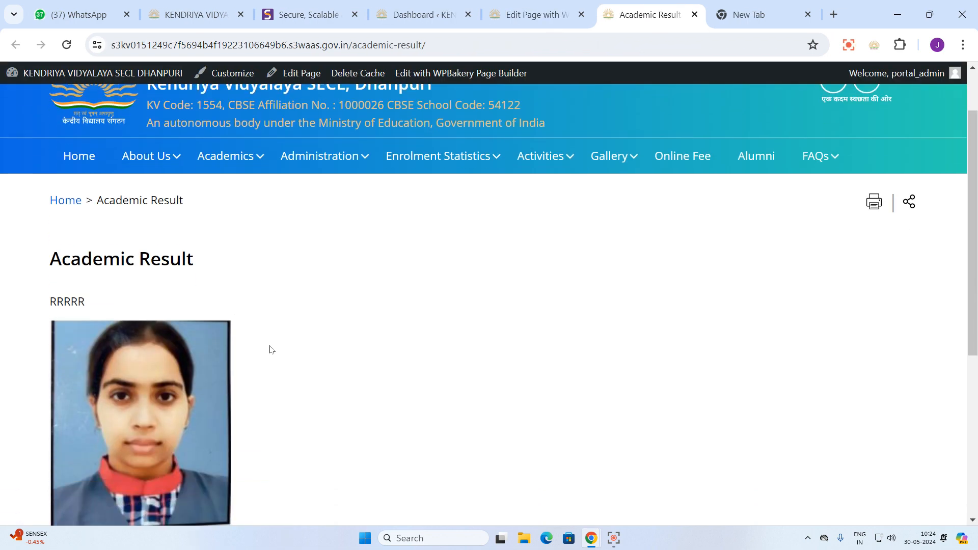
scroll(270, 349, "up", 5)
scroll(270, 349, "up", 1)
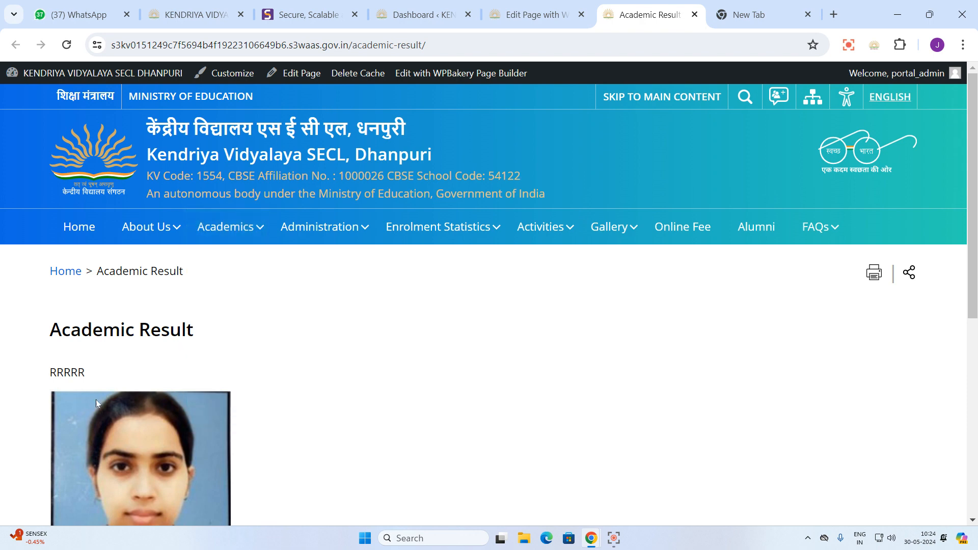
left_click(305, 73)
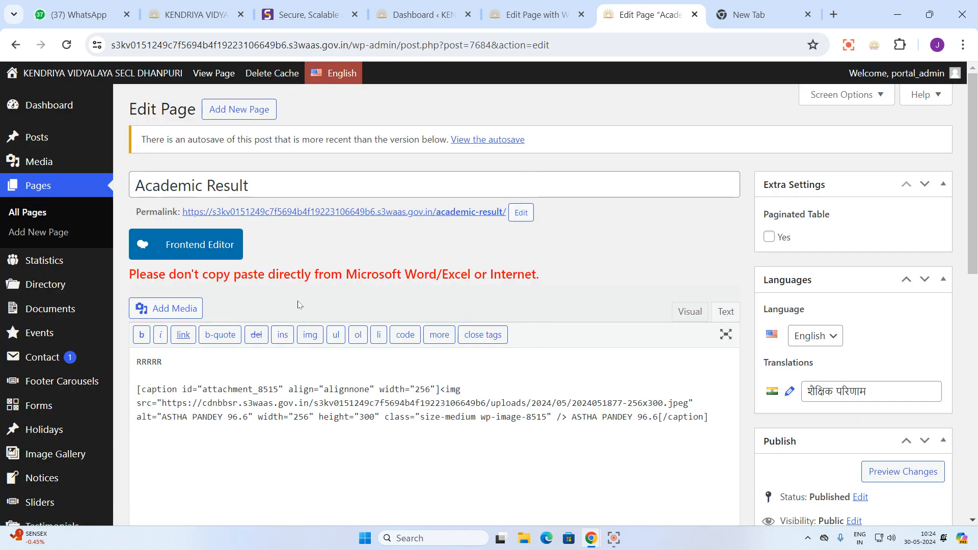
left_click_drag(175, 361, 126, 363)
key("BackSpace")
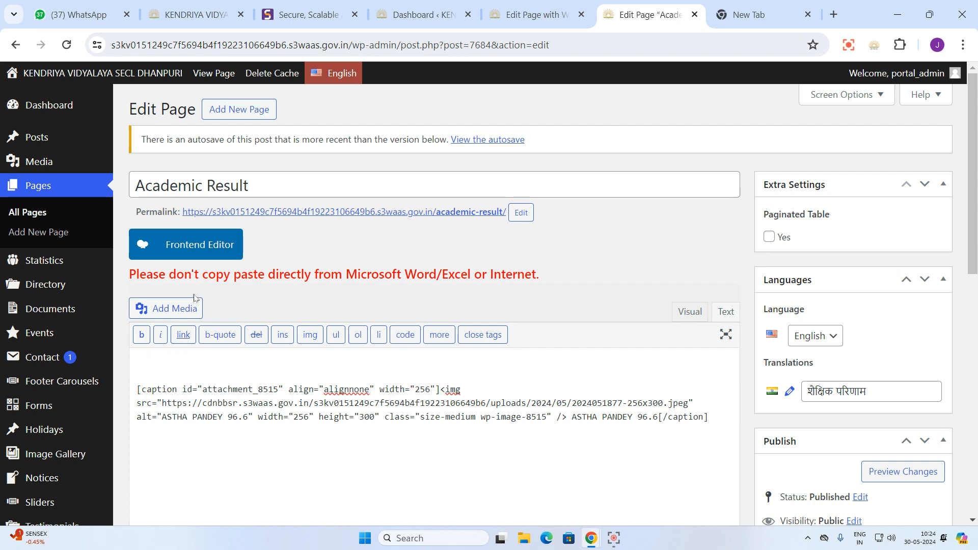
- Browse the media library for the result PDF and check the details of several PDF files
left_click(179, 308)
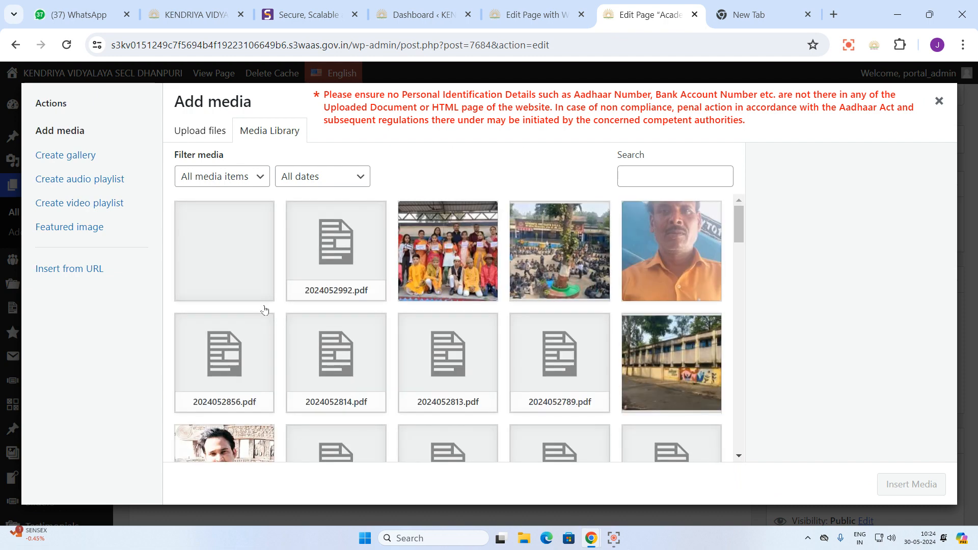
scroll(542, 388, "down", 3)
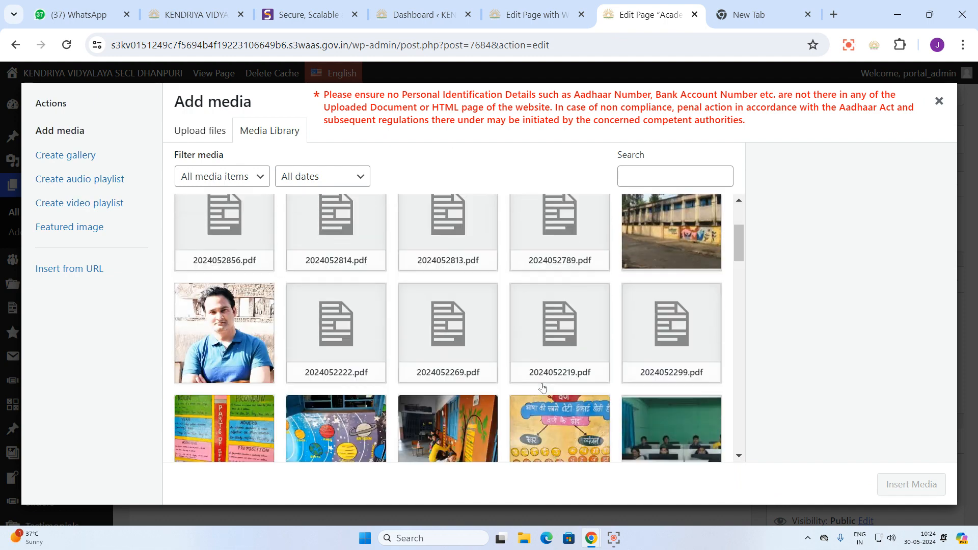
scroll(543, 388, "down", 5)
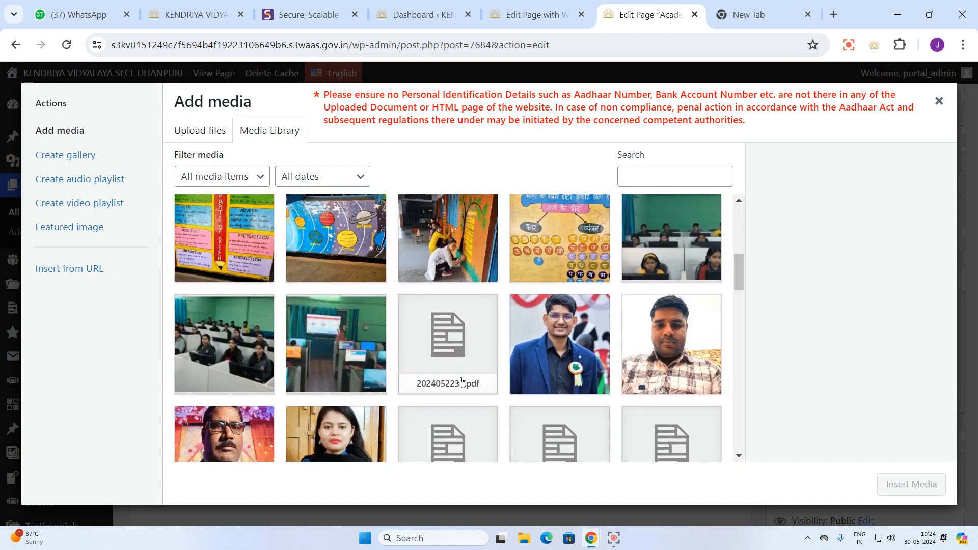
left_click(462, 381)
scroll(468, 381, "down", 3)
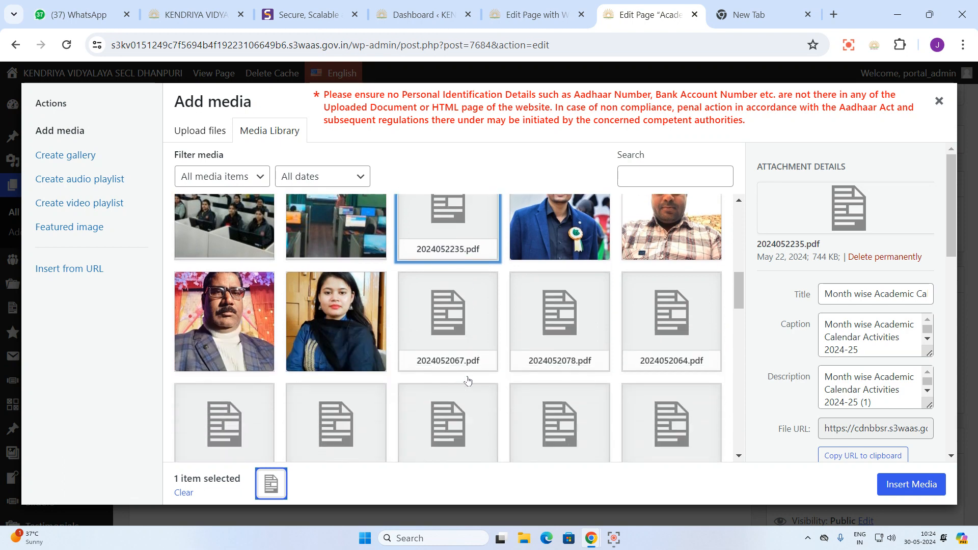
left_click(459, 326)
left_click(563, 336)
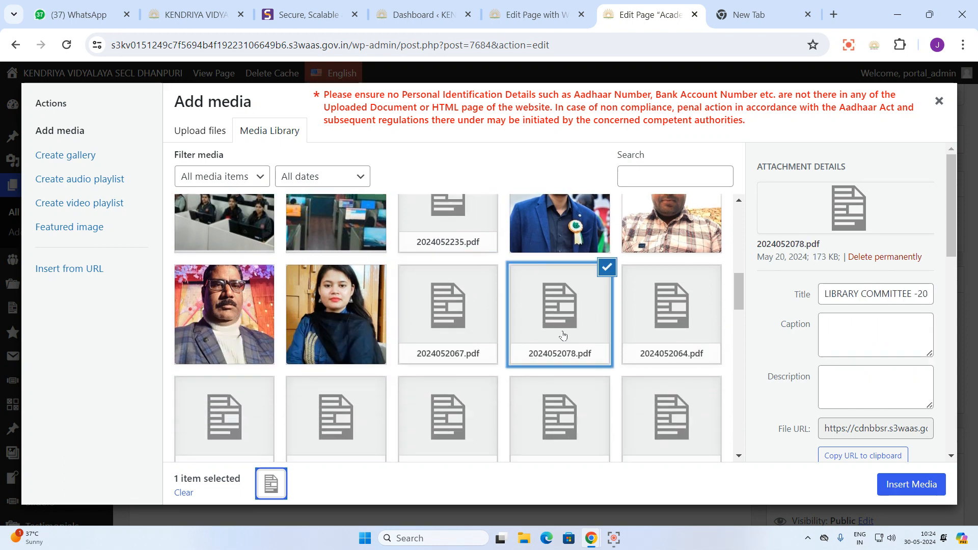
- Search the media library for "result" and insert 2024051793.pdf as a link above the page's captioned image
left_click(646, 172)
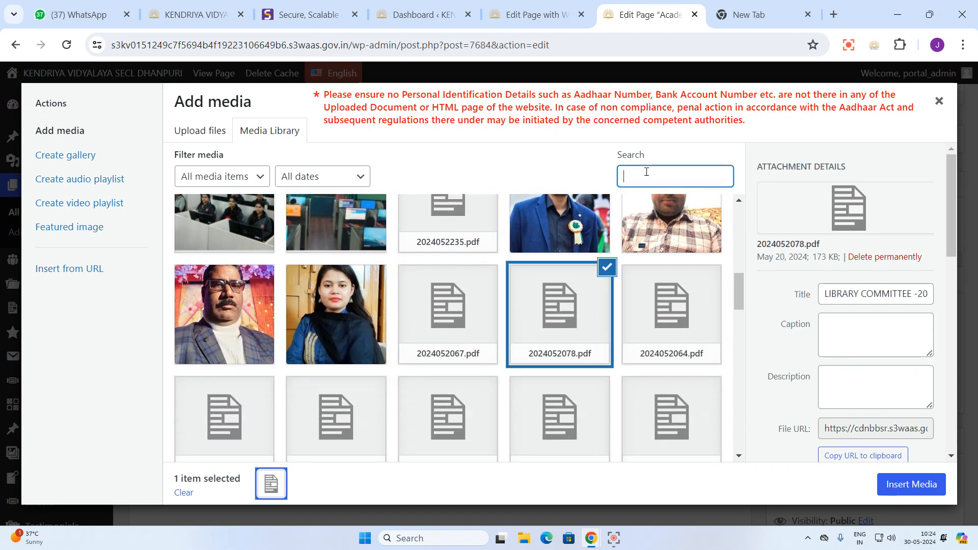
type("resu")
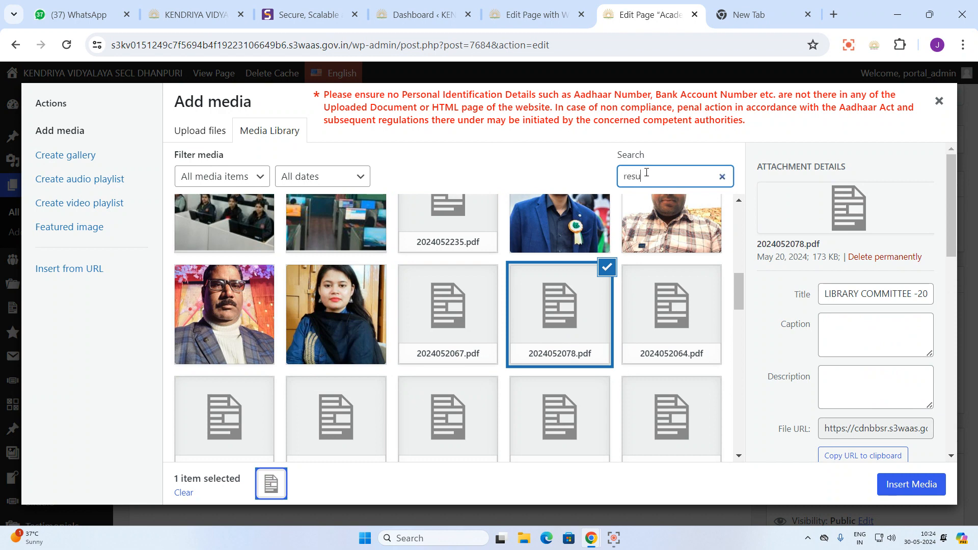
type("lt")
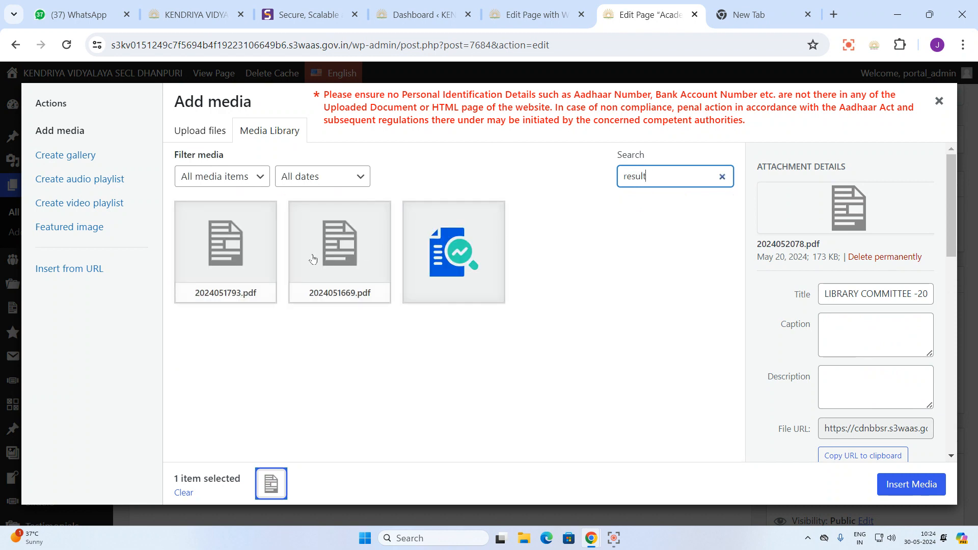
left_click(256, 258)
left_click(328, 264)
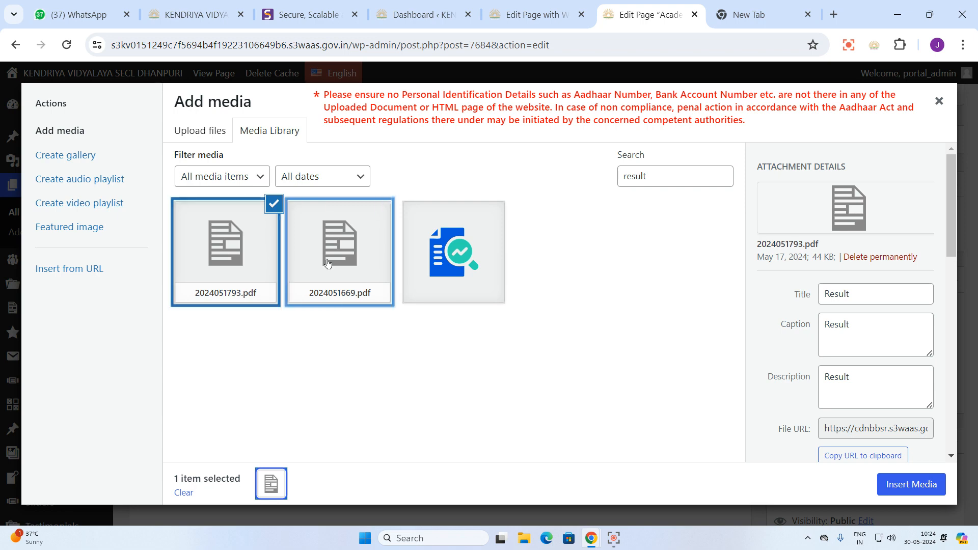
left_click(252, 261)
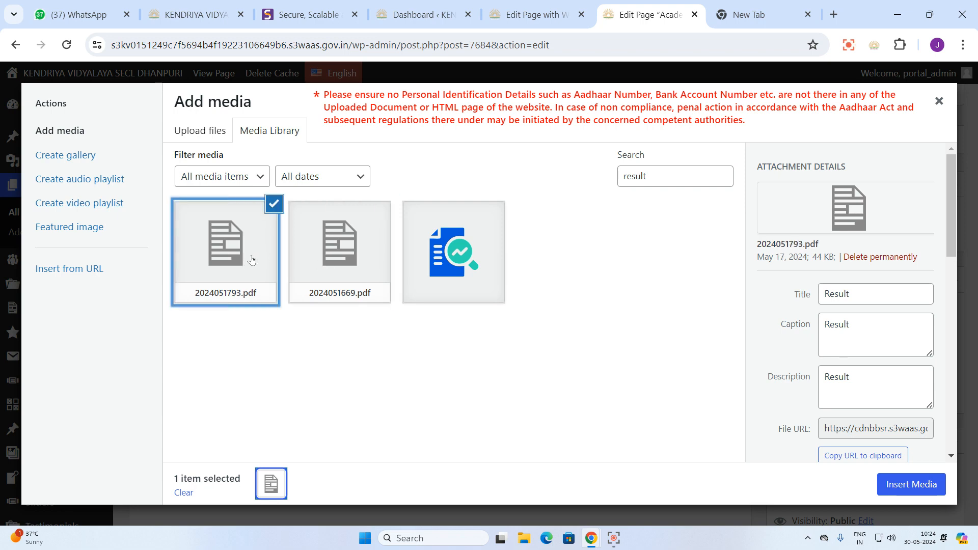
left_click(912, 484)
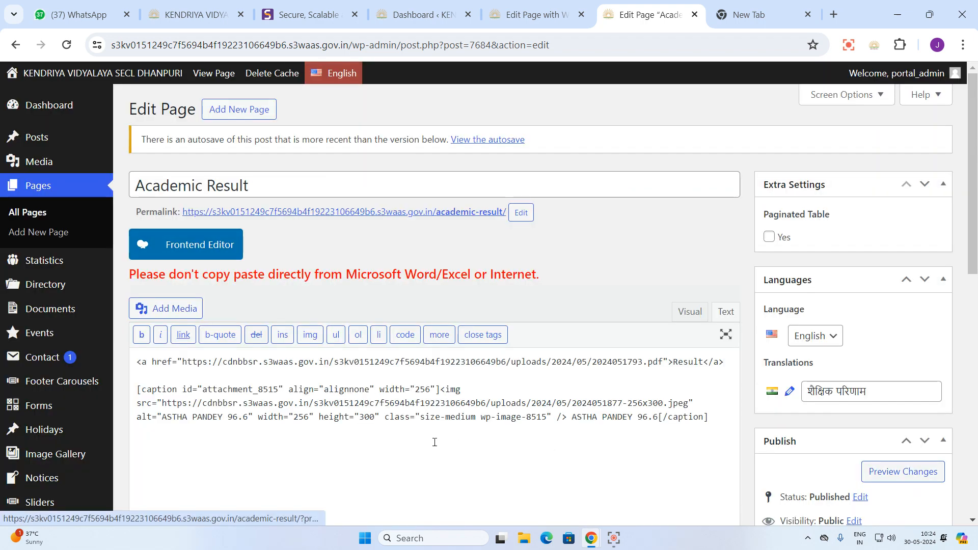
- Add the line "Result of KV Dhanpuri" above the PDF link and update the English Academic Result page
left_click_drag(136, 361, 728, 369)
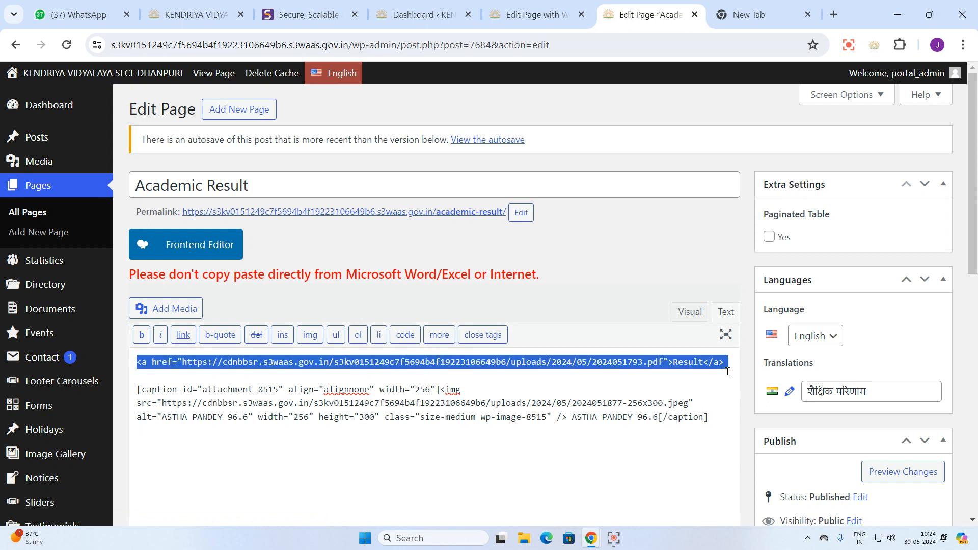
left_click(219, 376)
left_click(141, 366)
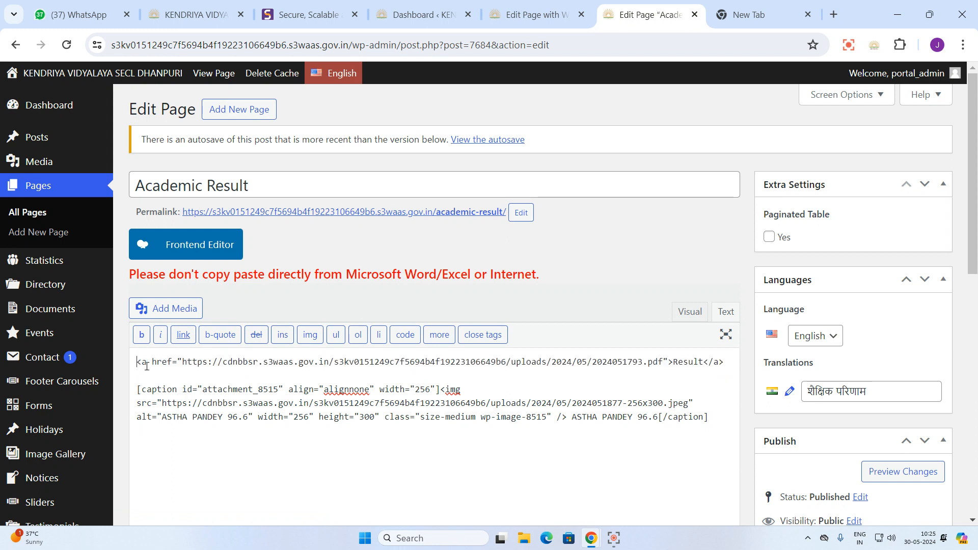
key("Return")
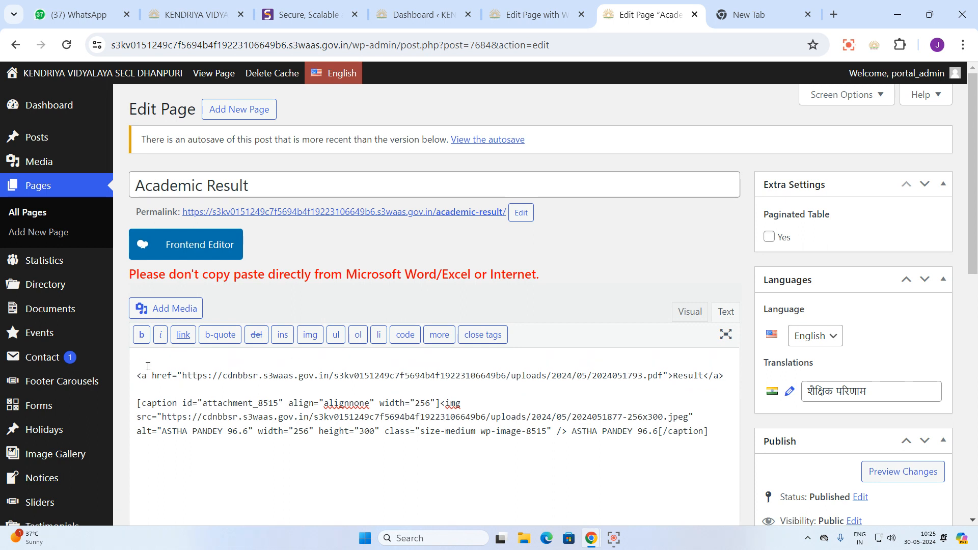
type("Result of KV Dhanpuri")
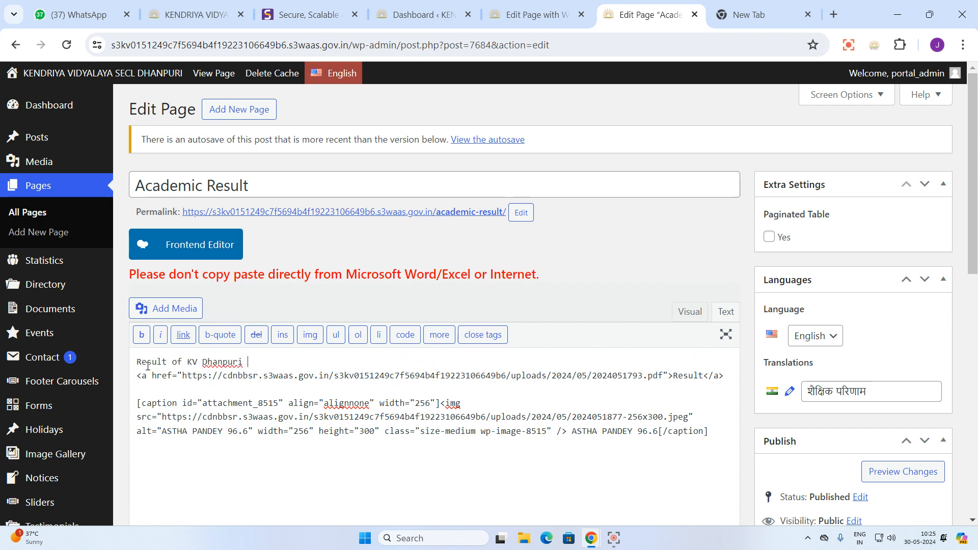
scroll(431, 354, "down", 4)
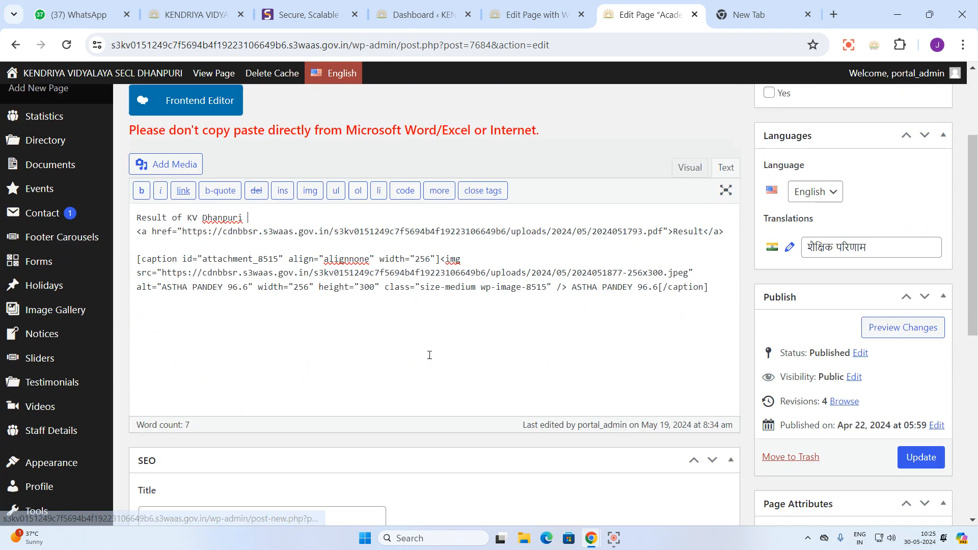
left_click(922, 391)
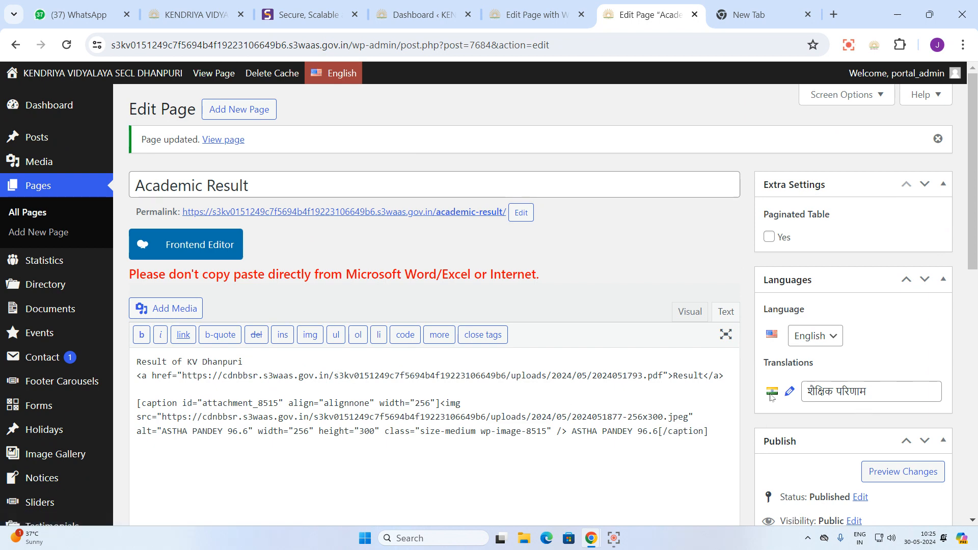
- Replace the RRRRR text on the page's Hindi translation with a link to 2024051793.pdf, found by searching the media library for "result"
left_click(790, 392)
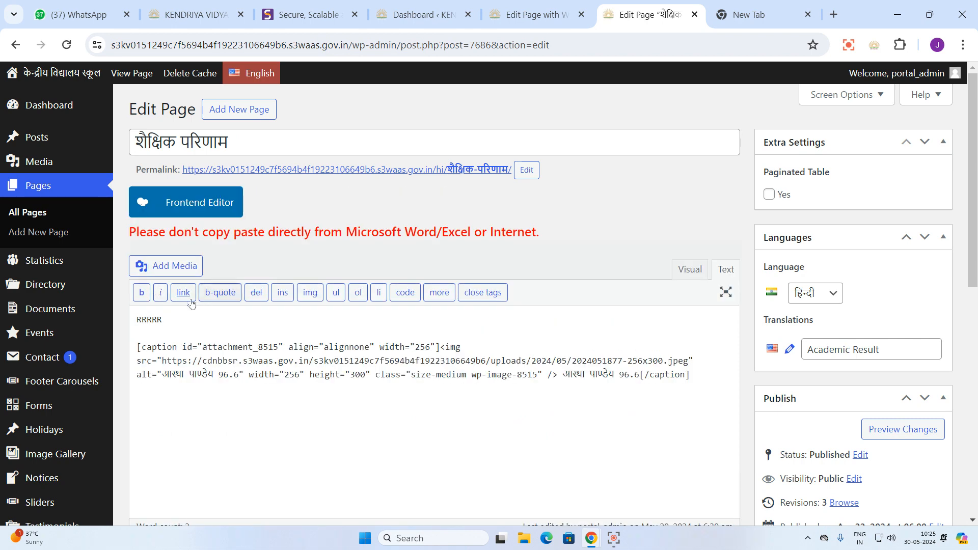
double_click(152, 320)
key("BackSpace")
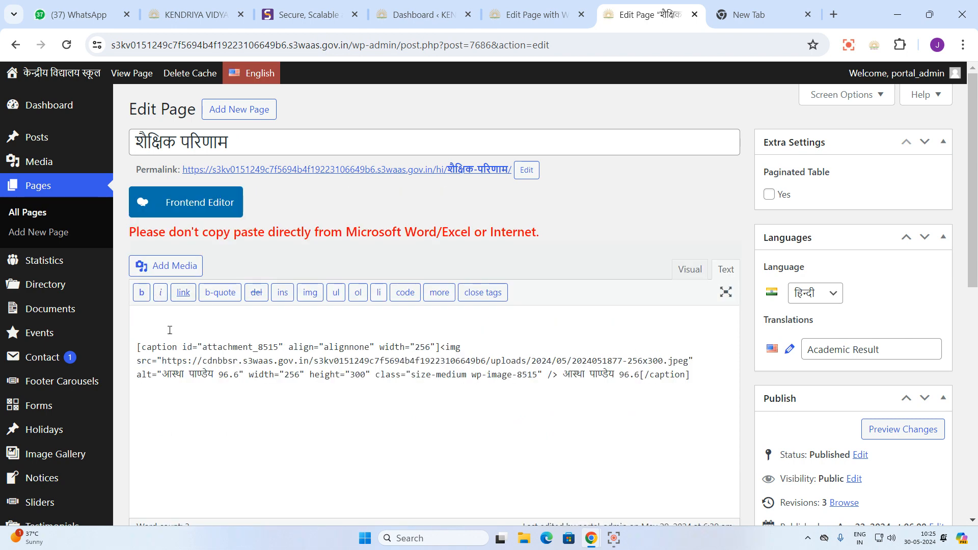
left_click(175, 266)
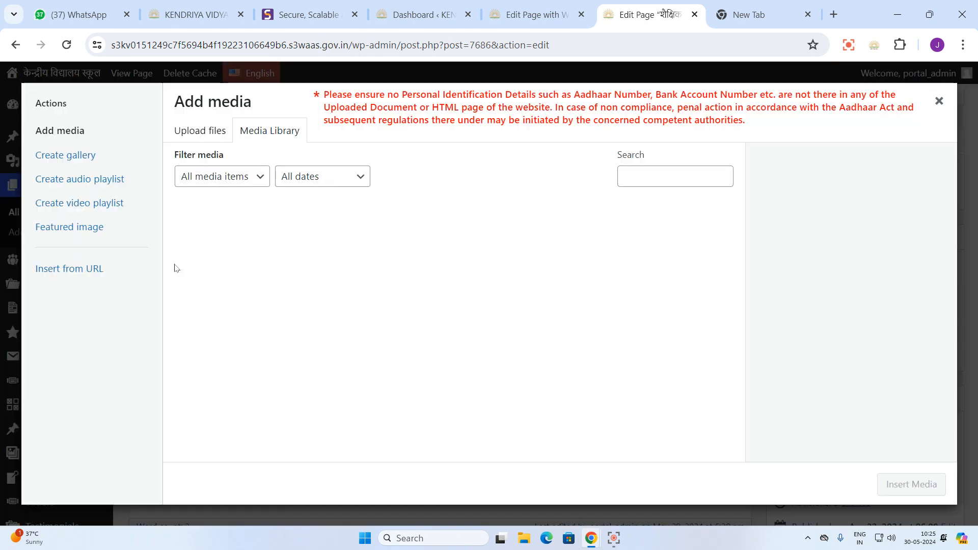
left_click(660, 176)
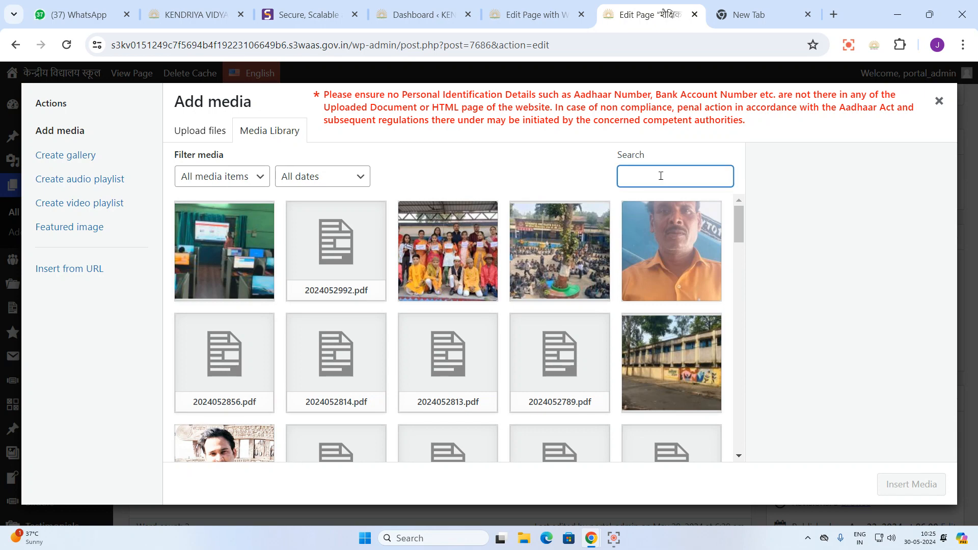
type("result")
left_click(224, 252)
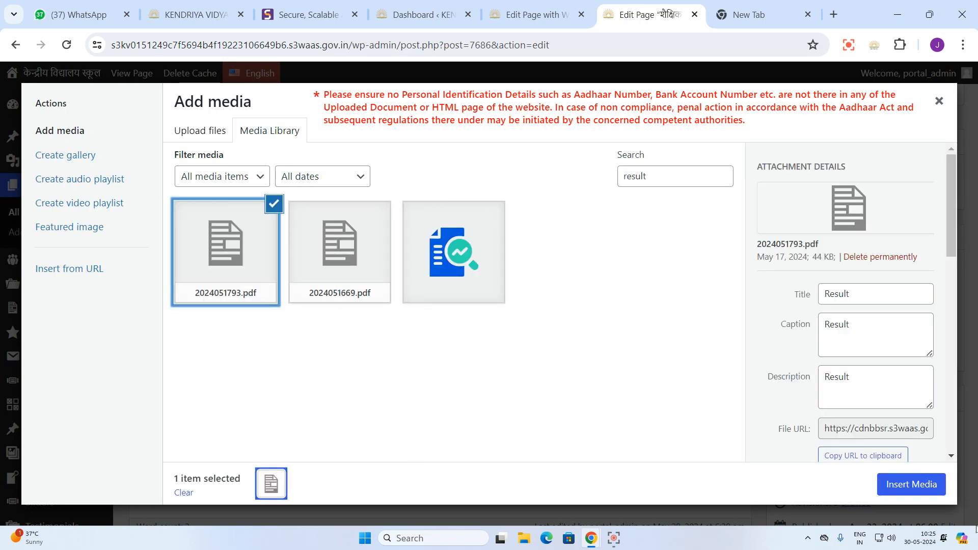
left_click(907, 484)
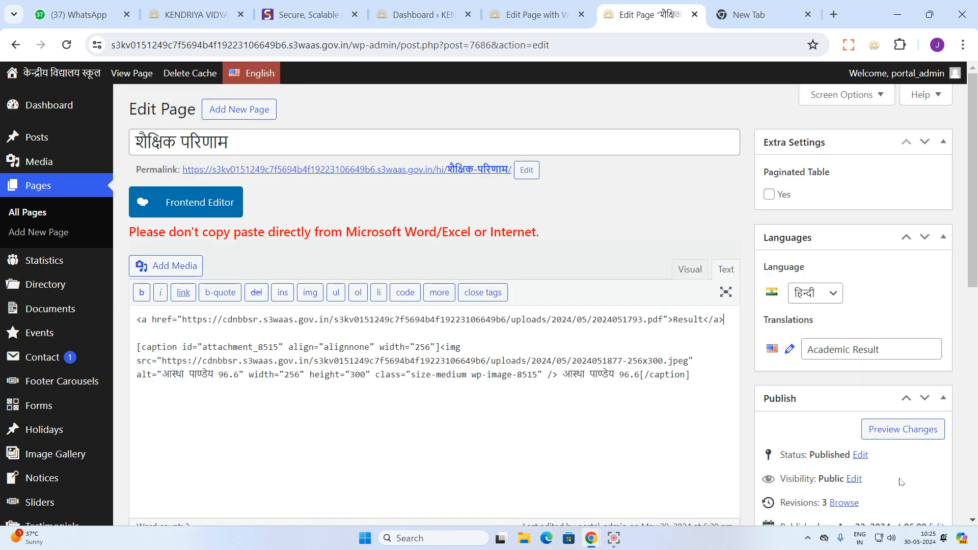
- Add a blank line above the Result link on the Hindi Academic Result page, update the page and close it
left_click(136, 326)
key("Return")
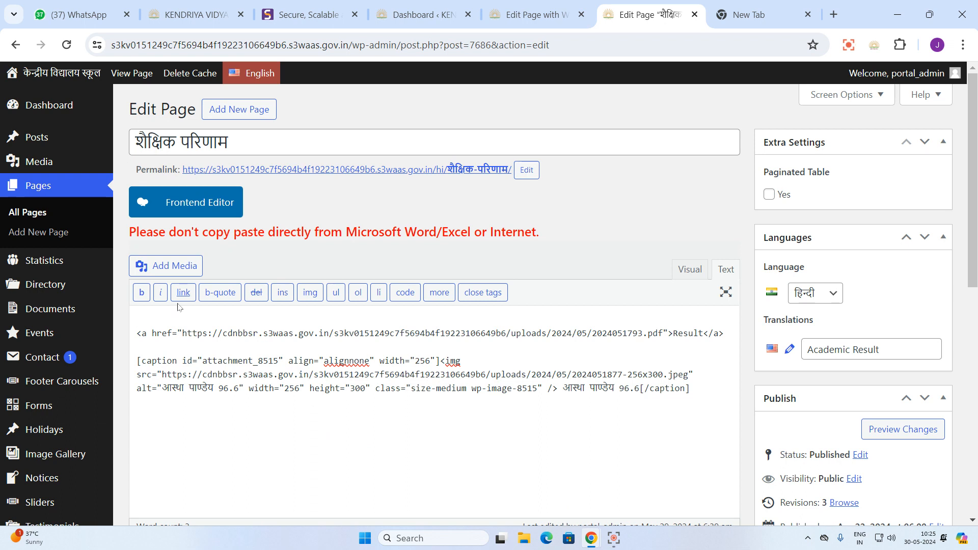
scroll(944, 393, "down", 3)
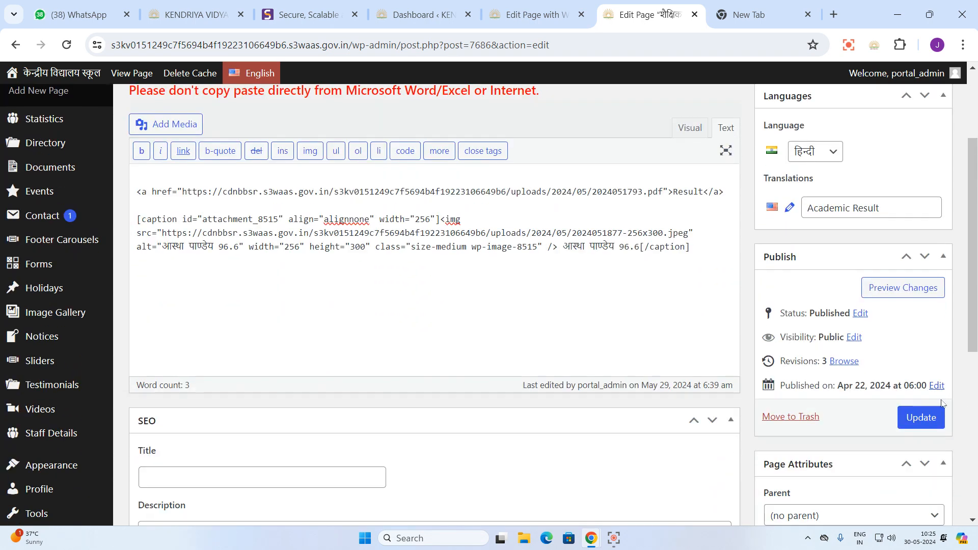
left_click(928, 414)
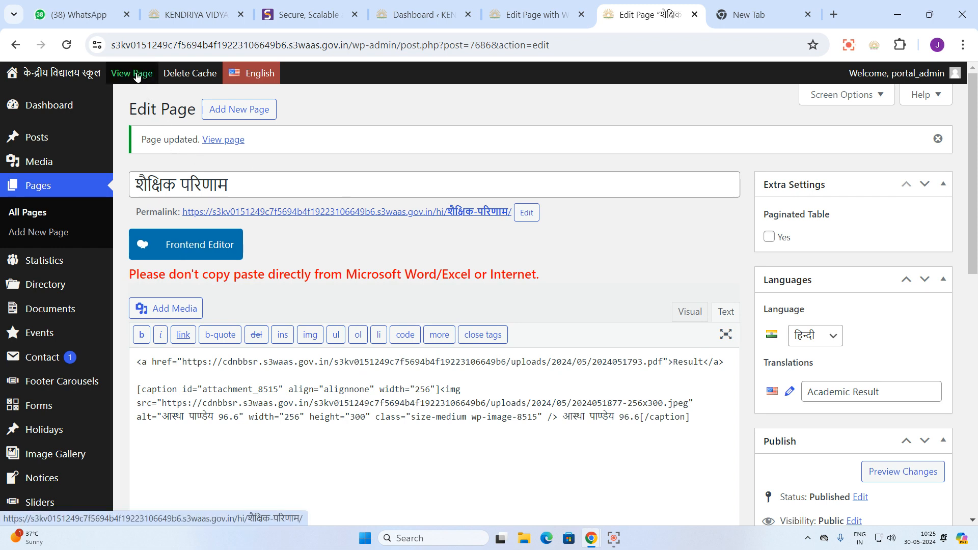
left_click(695, 14)
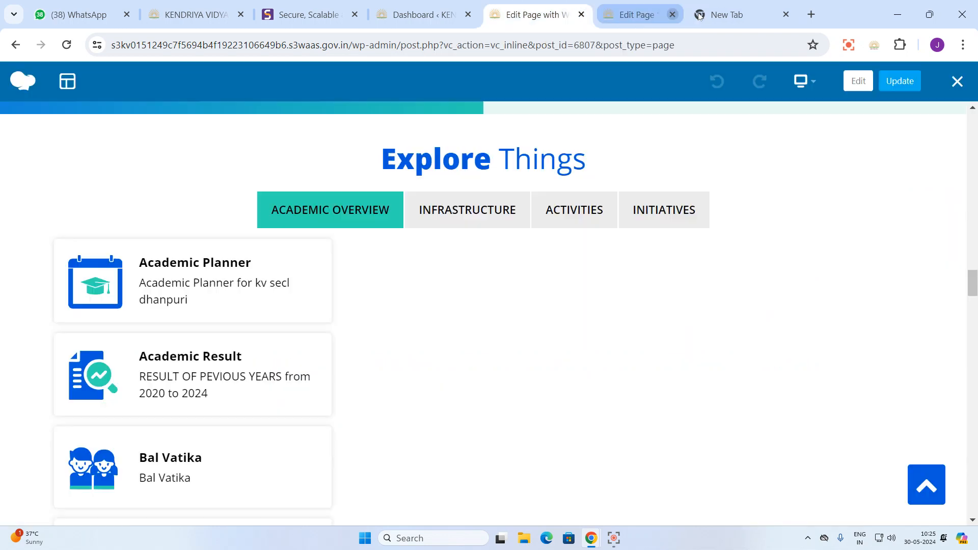
- View the published Academic Result page through its Explore Things card, check the result text, PDF link and photo, and close it
left_click(212, 359)
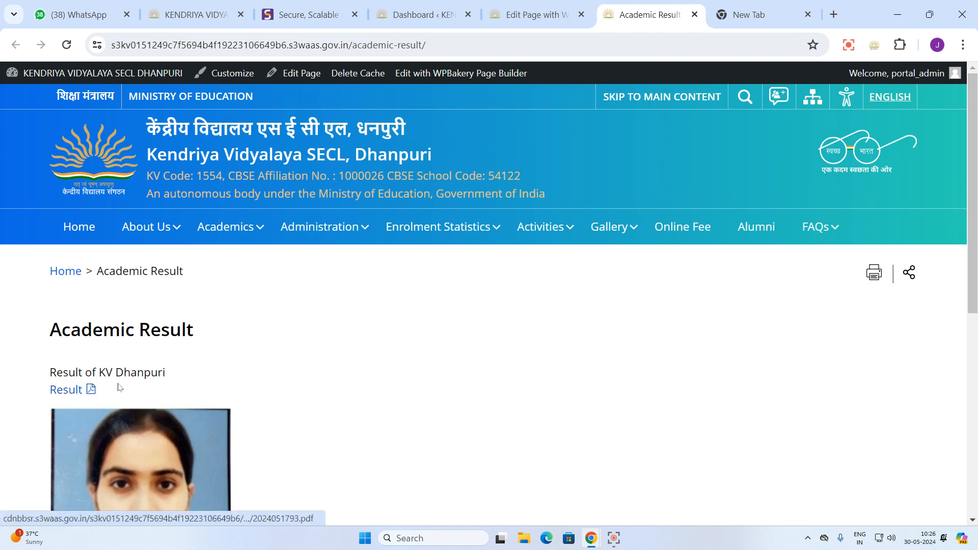
scroll(160, 387, "down", 3)
scroll(161, 384, "up", 5)
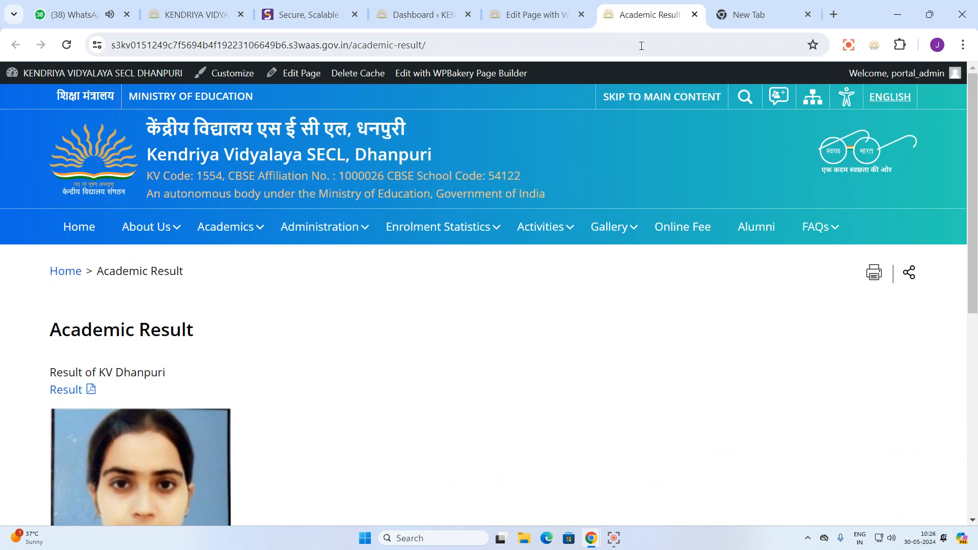
left_click(695, 15)
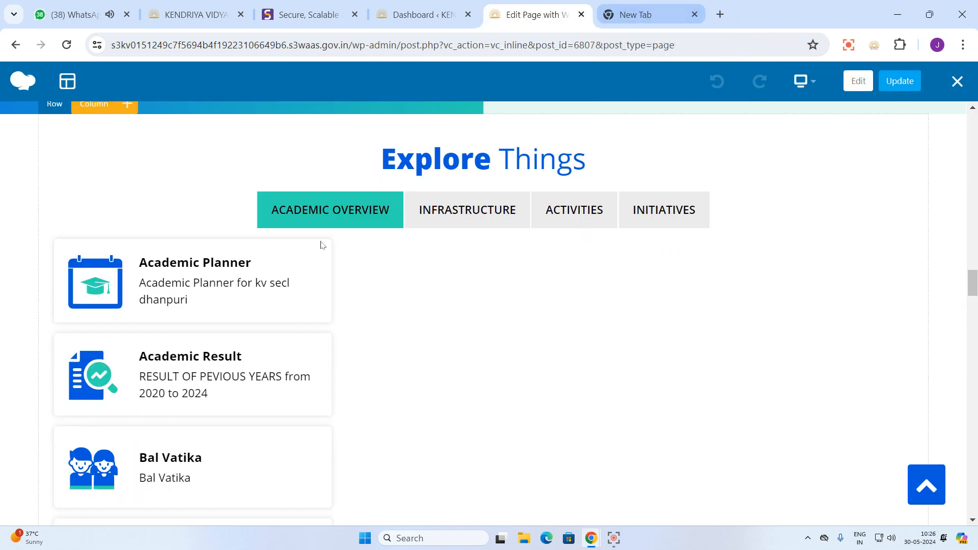
- Open the settings of the Bal Vatika card and copy its title
scroll(268, 323, "down", 3)
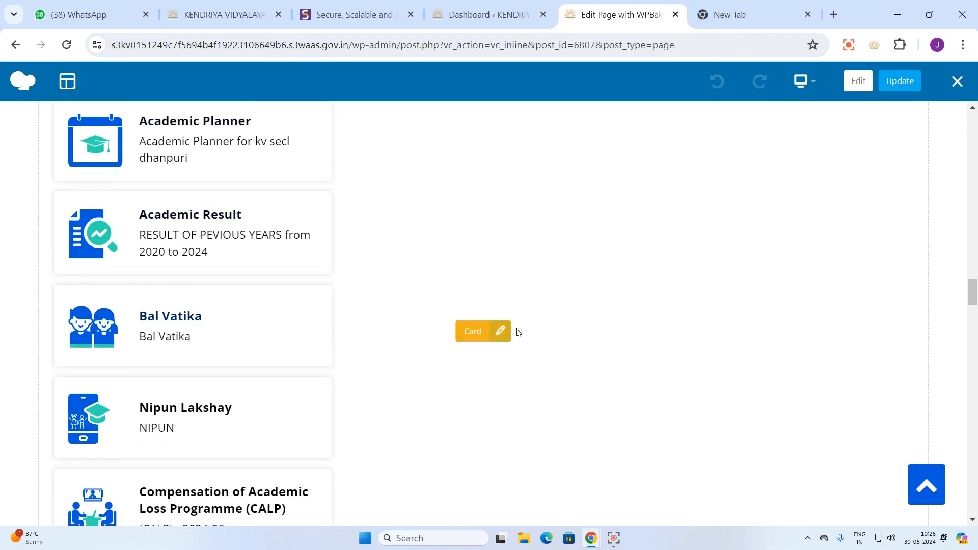
left_click(500, 331)
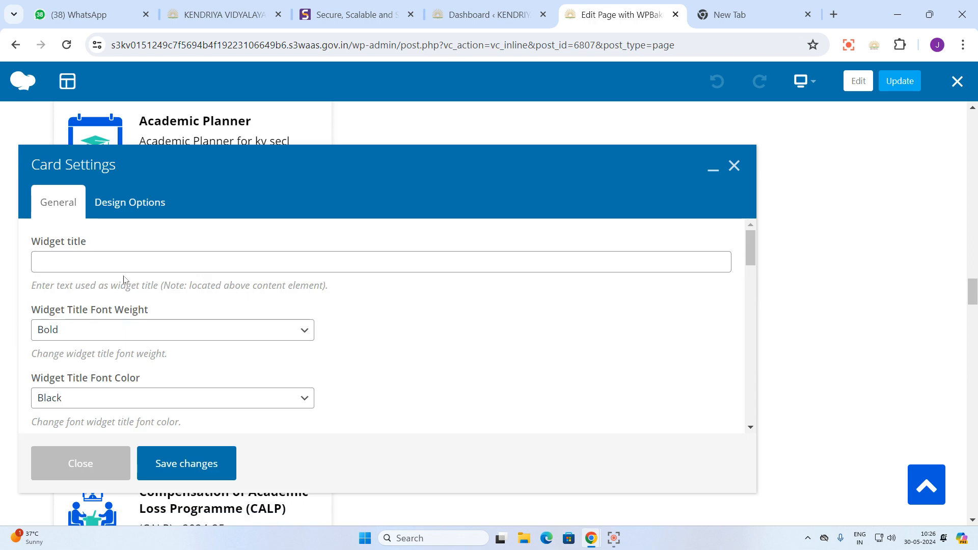
scroll(116, 336, "down", 5)
left_click_drag(90, 253, 14, 256)
key("ctrl+c")
scroll(204, 332, "down", 10)
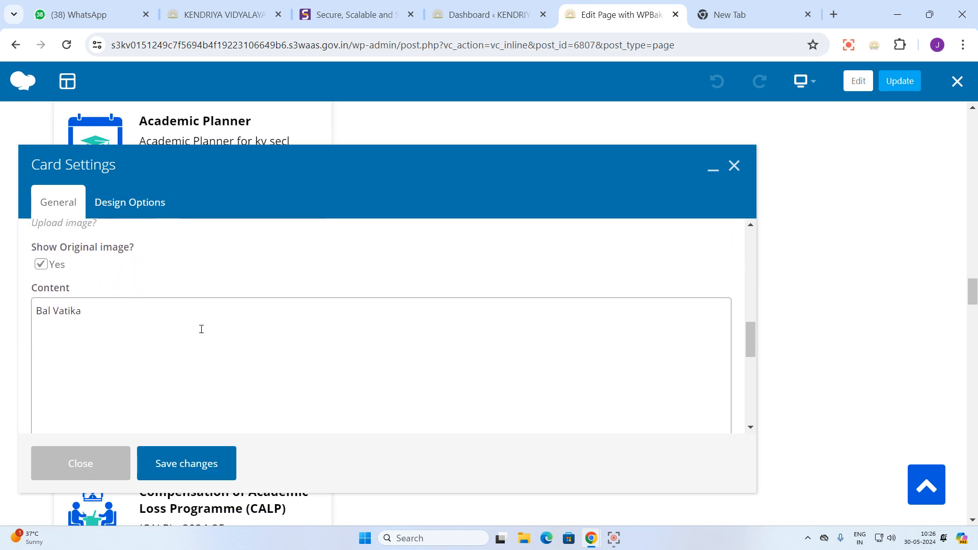
- Search the existing content for "Bal Vatika" in the card's link selection, cancel the selection and close the card settings
scroll(177, 336, "down", 2)
left_click(62, 303)
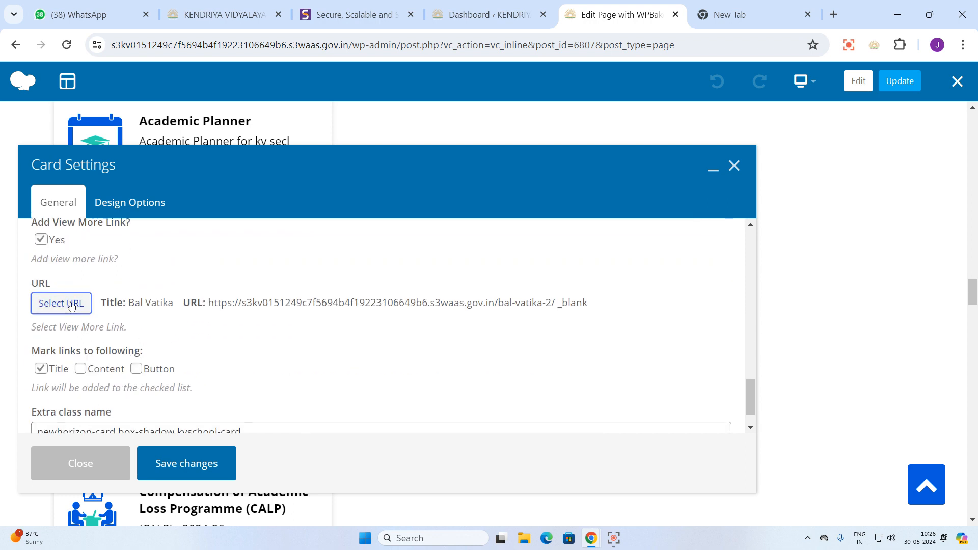
left_click(450, 260)
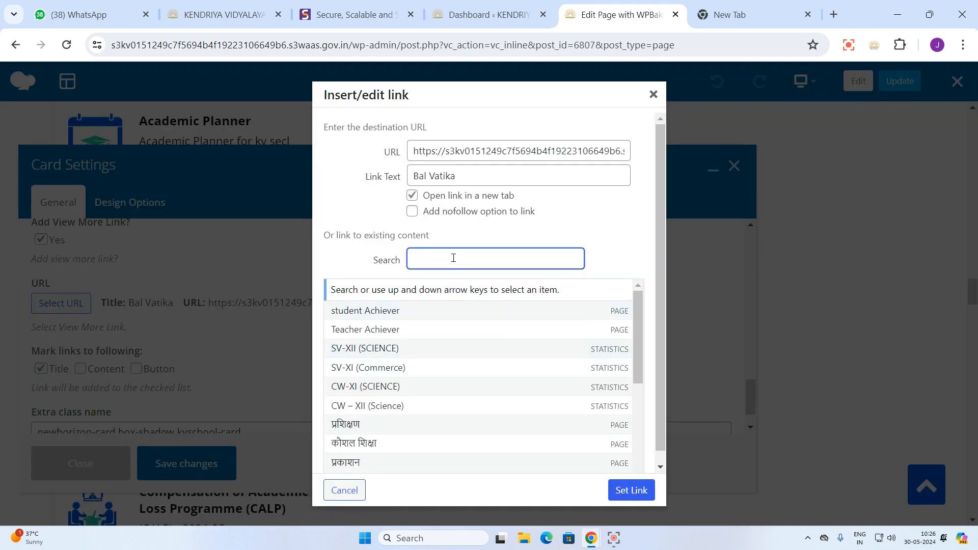
key("ctrl+v")
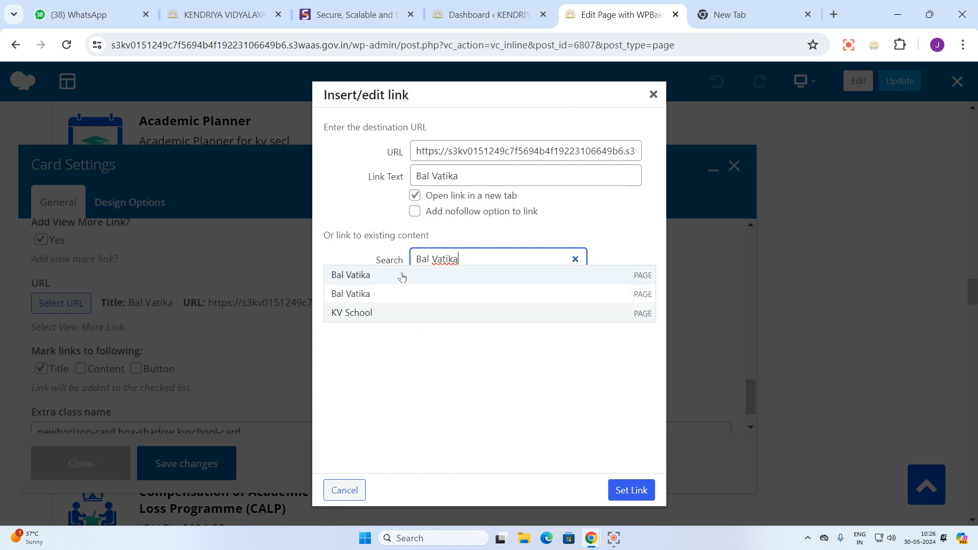
left_click(371, 275)
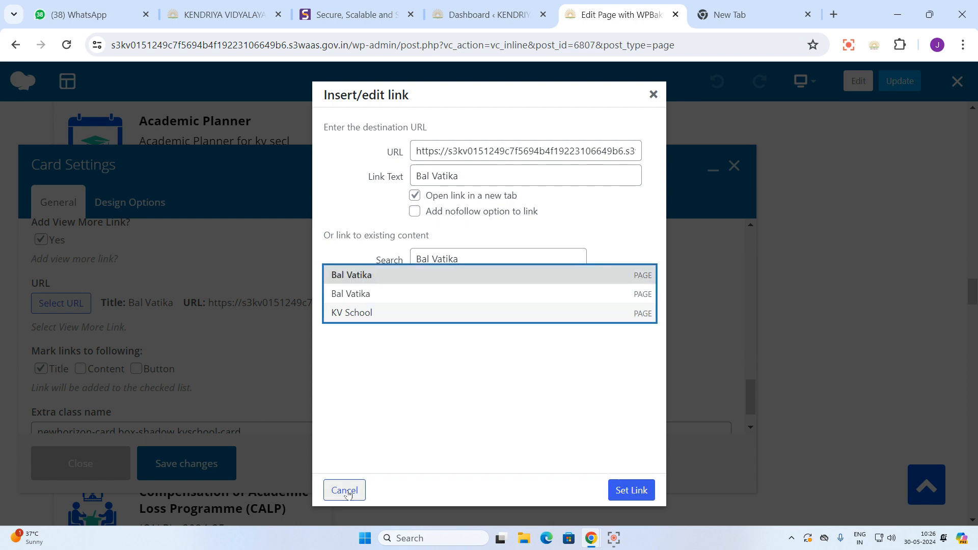
left_click(653, 95)
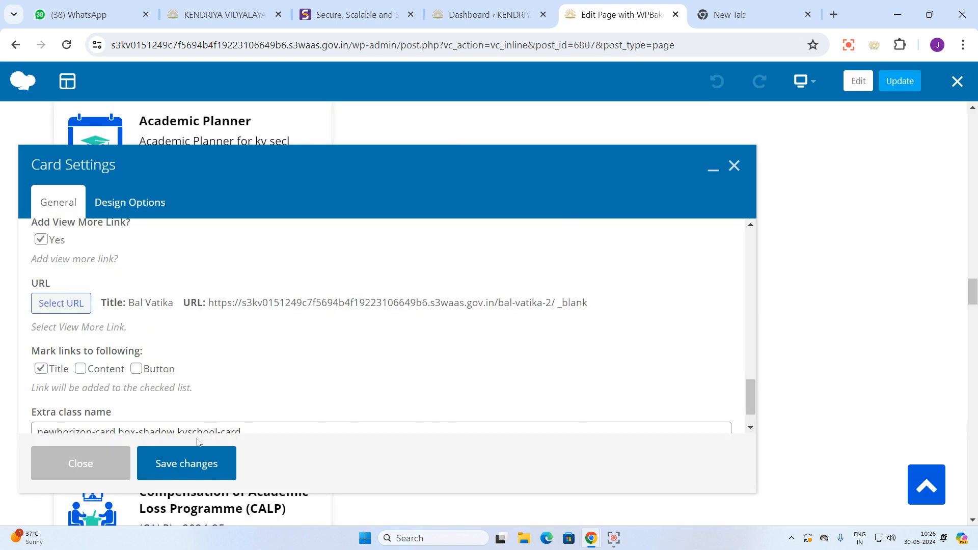
left_click(162, 467)
left_click(113, 465)
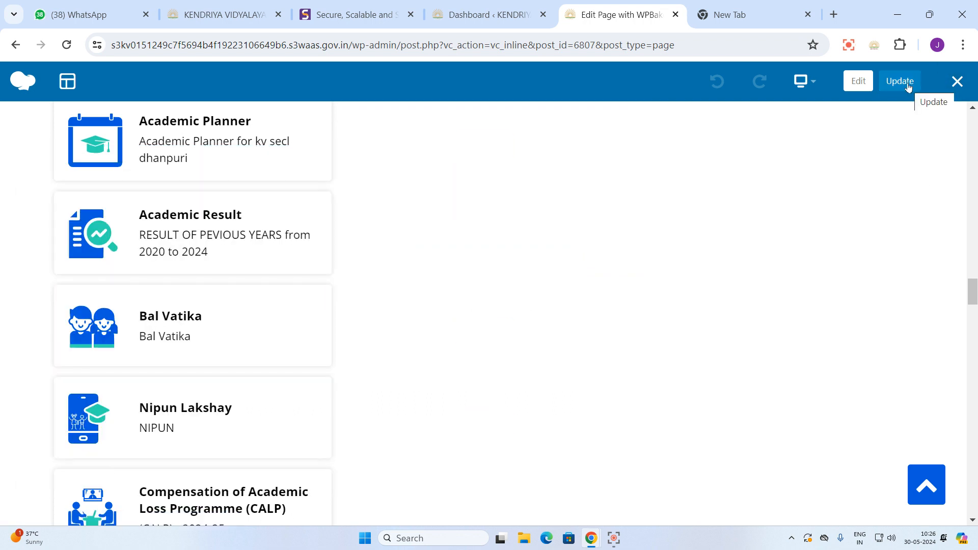
- View the Bal Vatika page through its card and open that page for editing
left_click(188, 318)
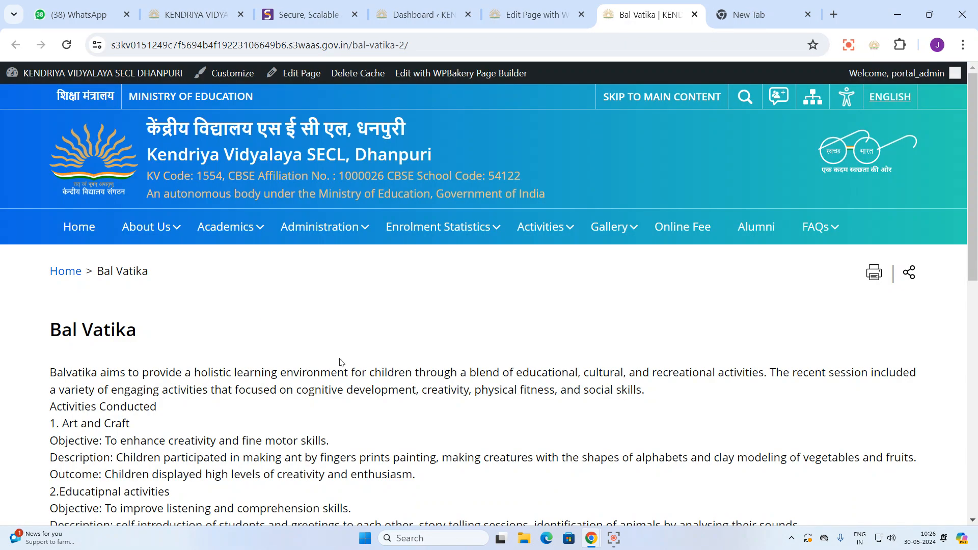
scroll(409, 414, "down", 1)
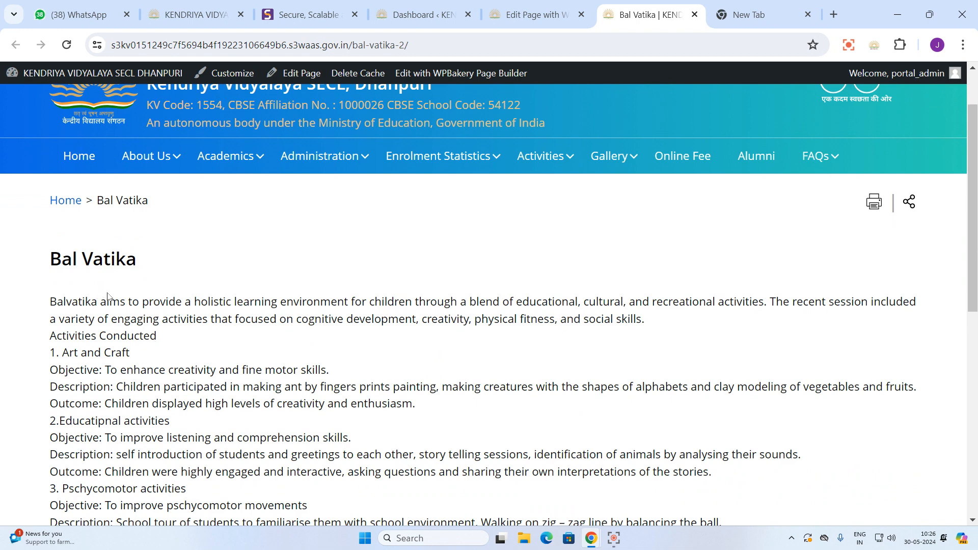
left_click_drag(49, 303, 455, 440)
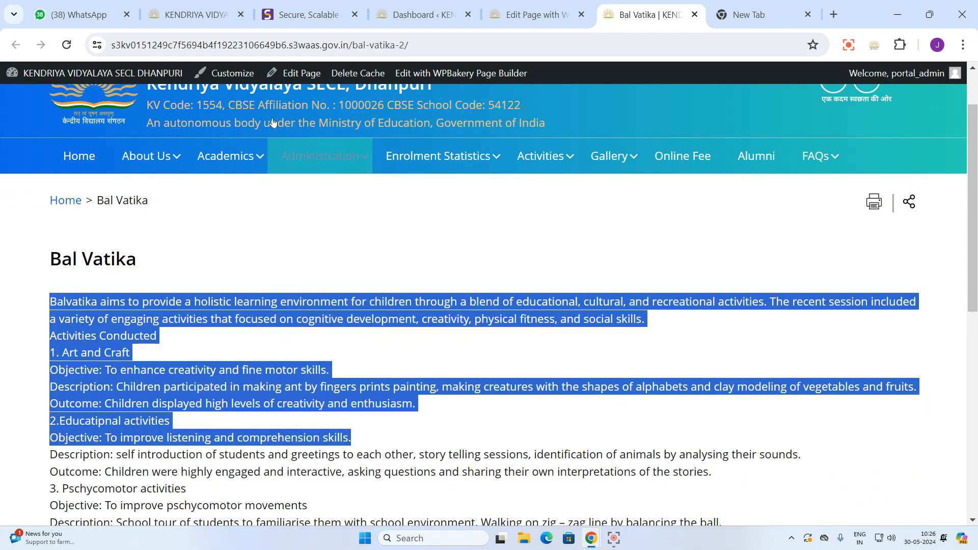
left_click(305, 73)
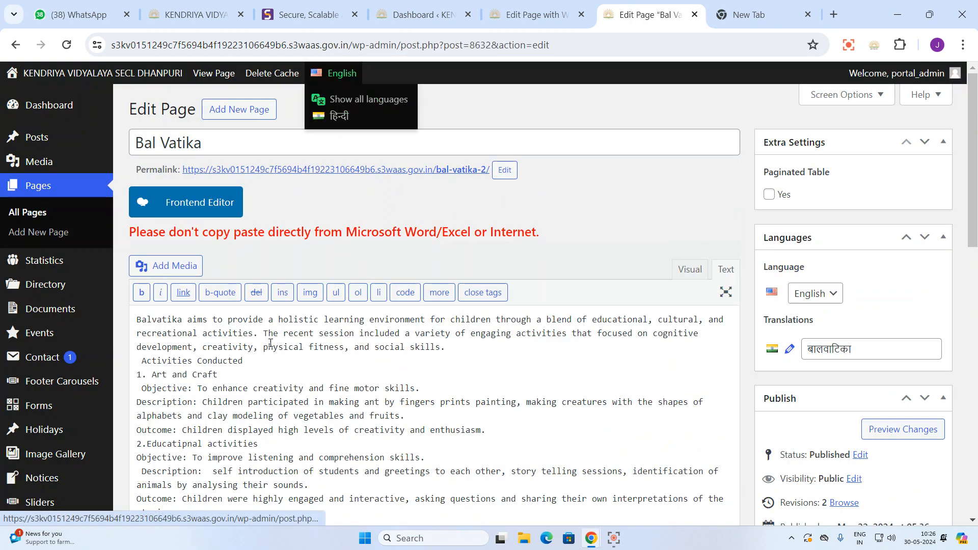
- Review the Bal Vatika page's text and add a blank line after its Conclusion paragraph
scroll(471, 476, "down", 5)
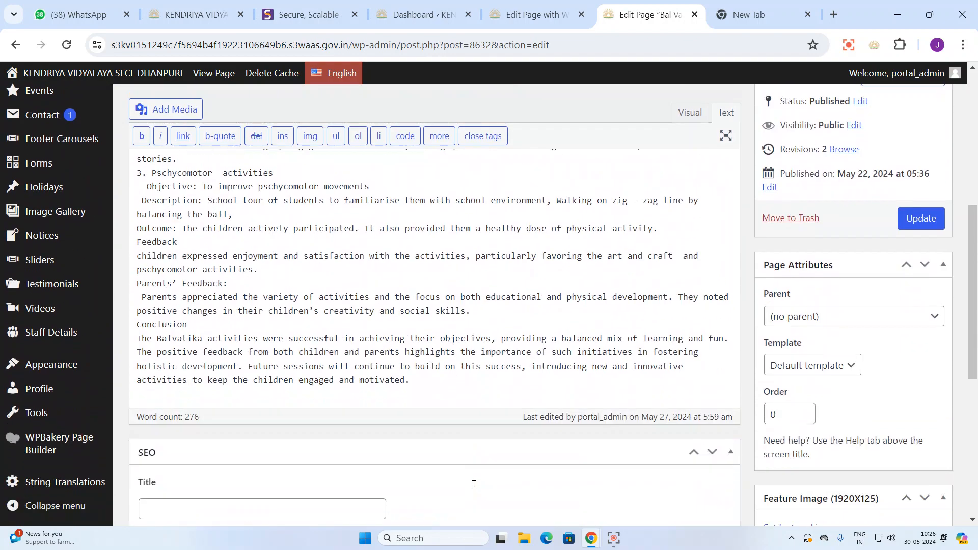
scroll(474, 479, "up", 4)
scroll(474, 478, "up", 1)
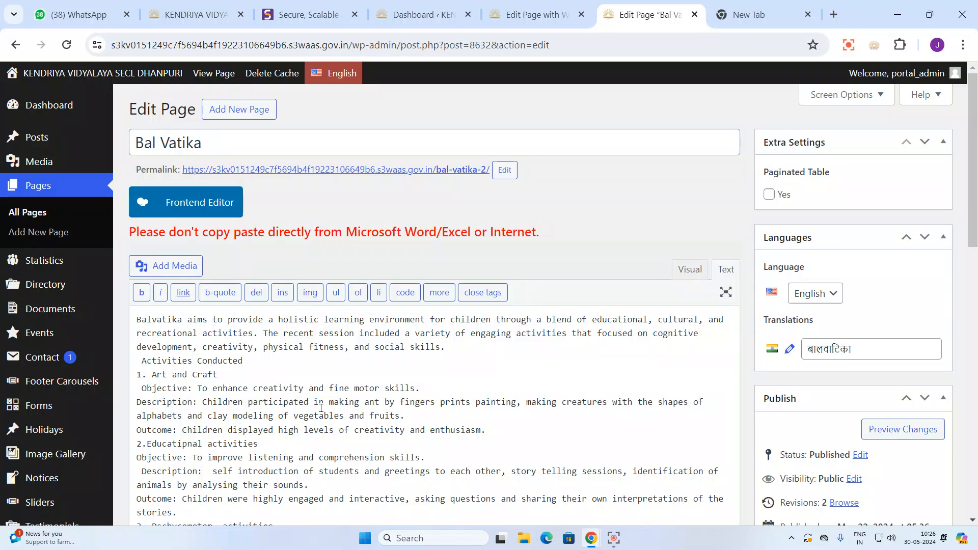
scroll(435, 400, "down", 3)
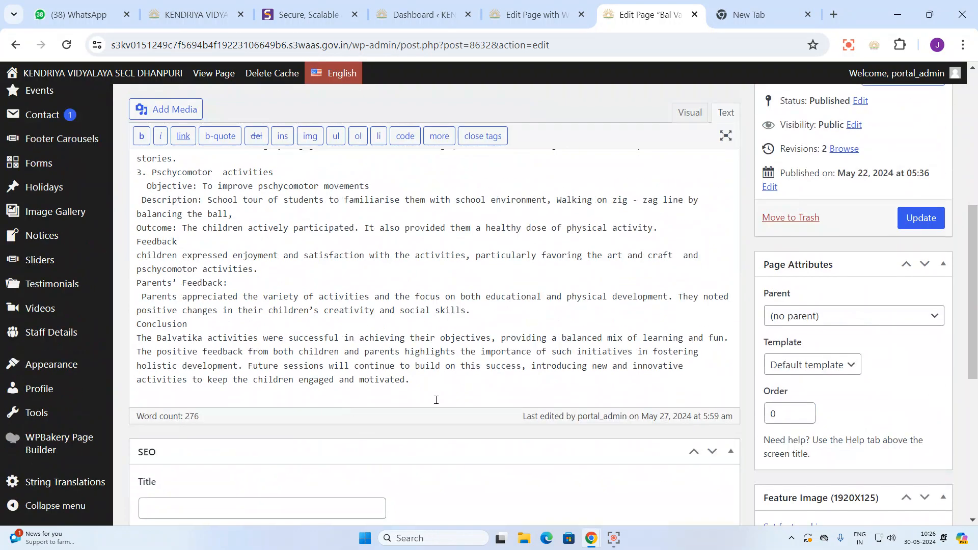
left_click(448, 388)
key("Return")
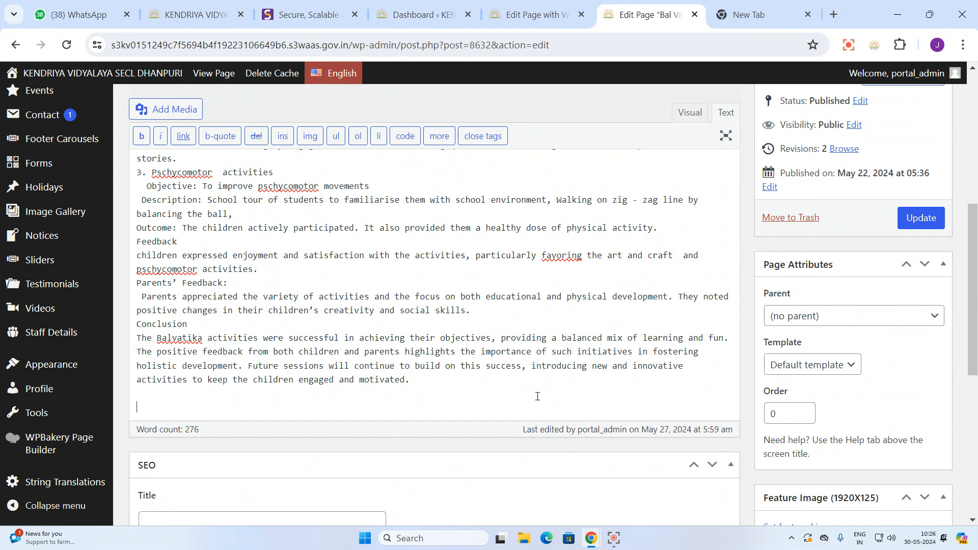
- Insert the classroom photo 2024051742.jpeg from the media library at the end of the Bal Vatika page's text
left_click(168, 110)
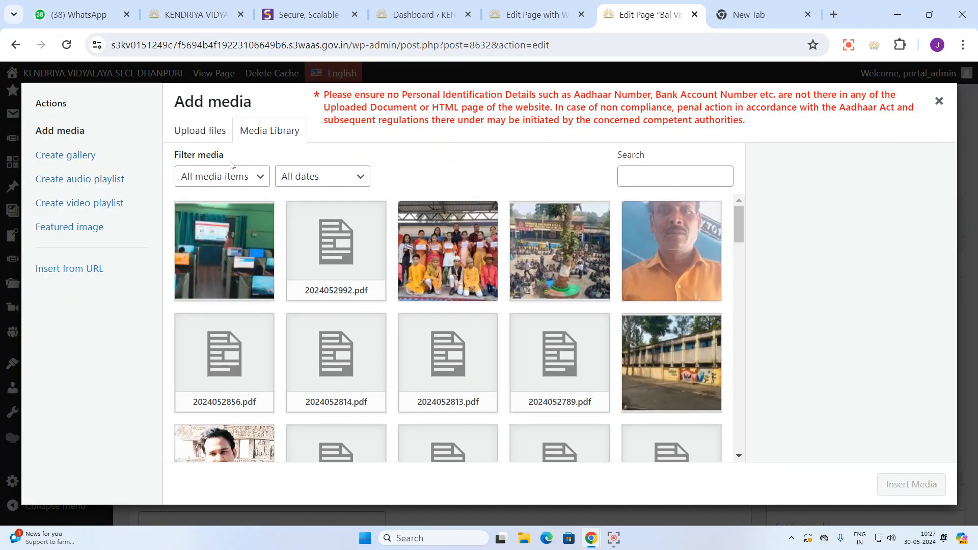
scroll(528, 332, "down", 7)
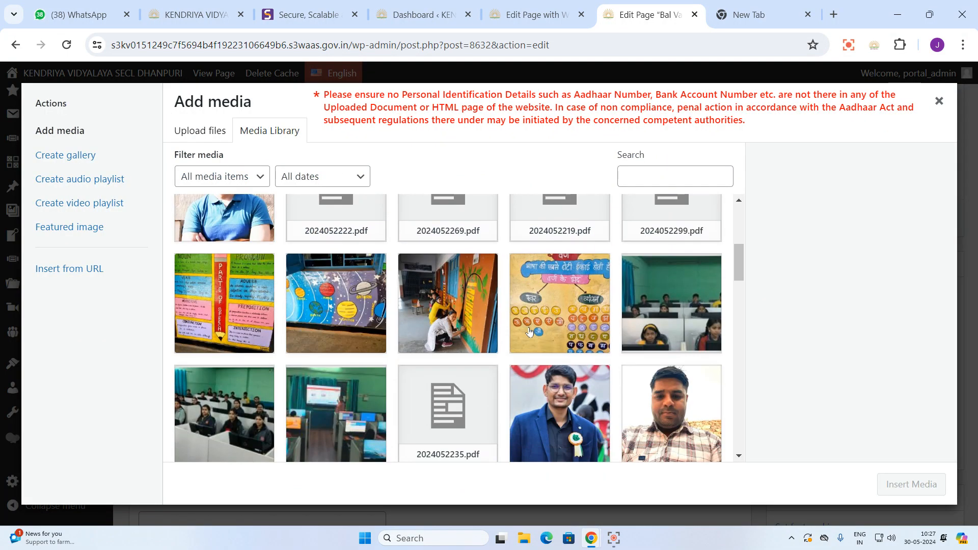
scroll(529, 332, "down", 10)
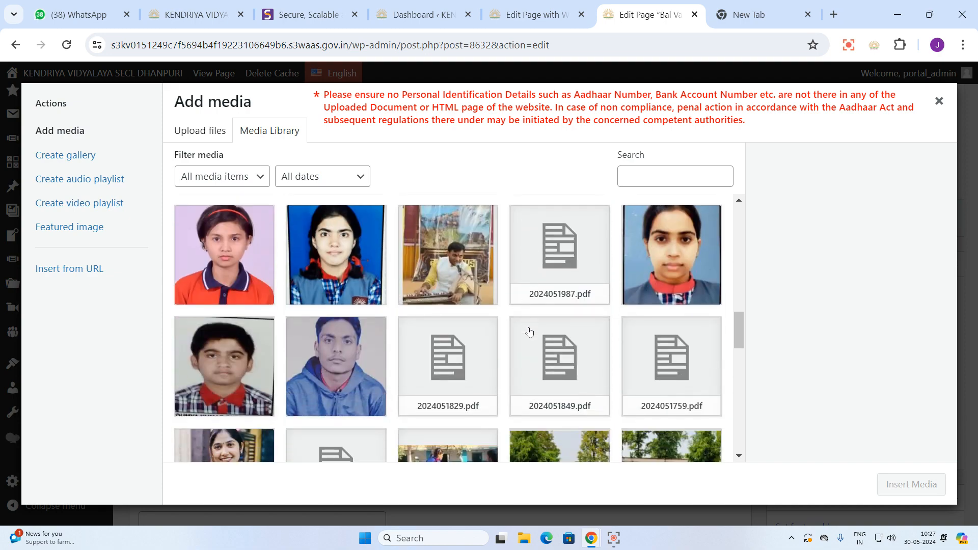
scroll(529, 331, "down", 10)
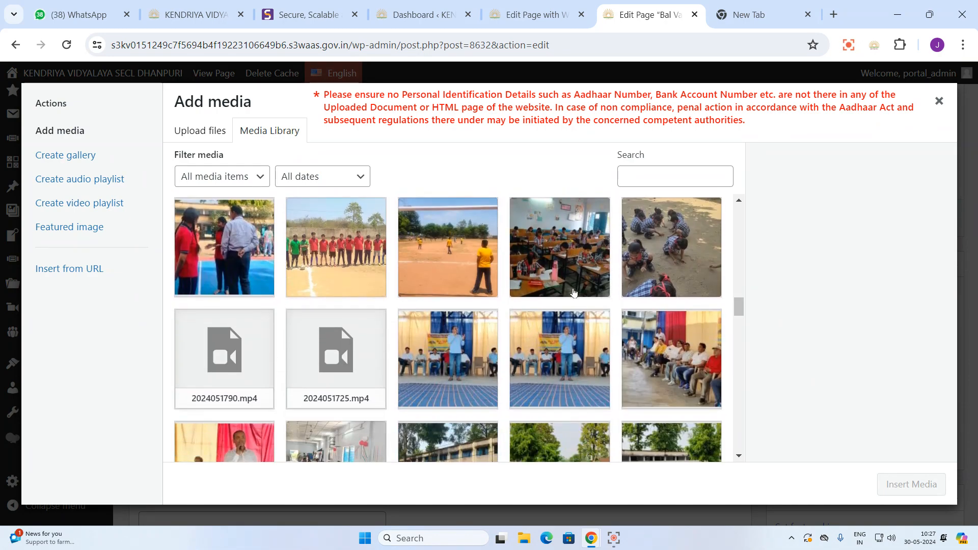
scroll(574, 346, "down", 6)
scroll(564, 380, "down", 10)
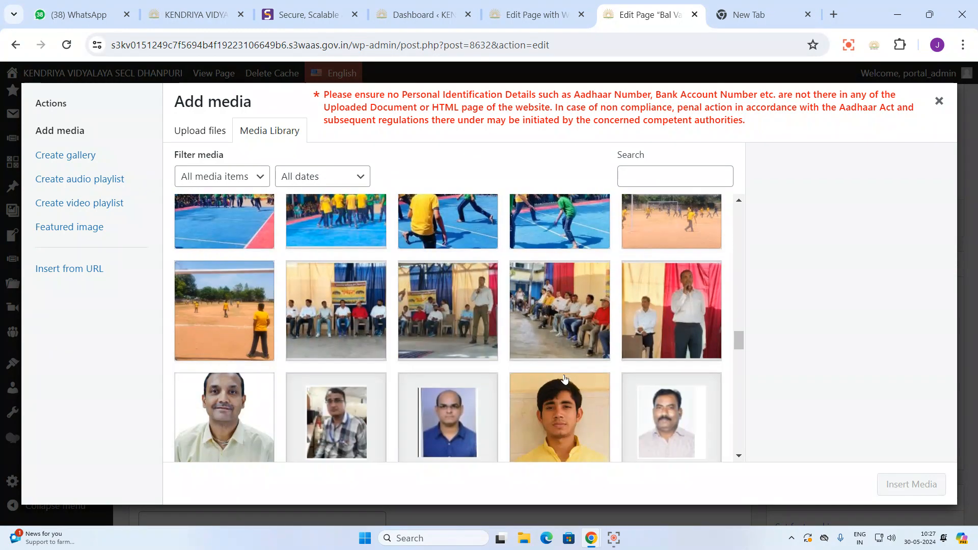
scroll(565, 379, "down", 10)
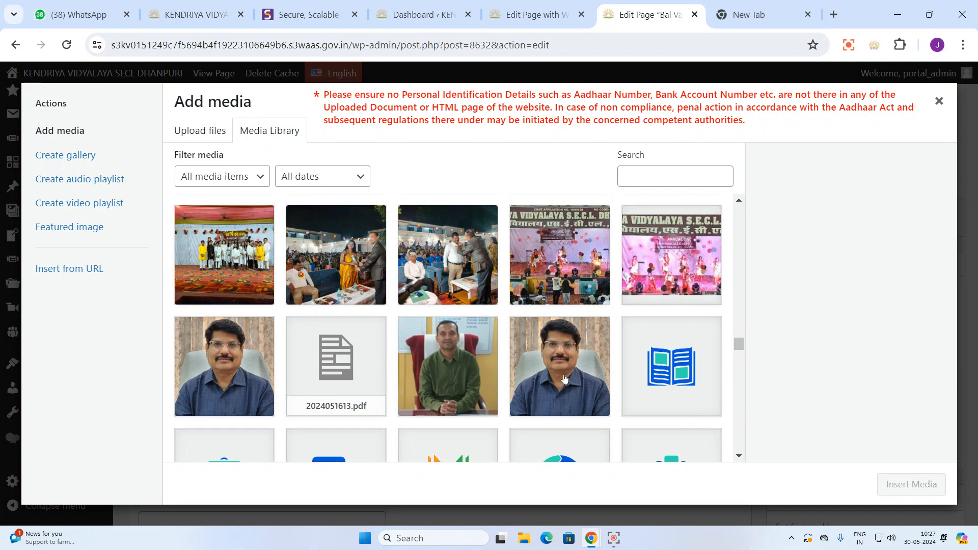
scroll(564, 378, "up", 10)
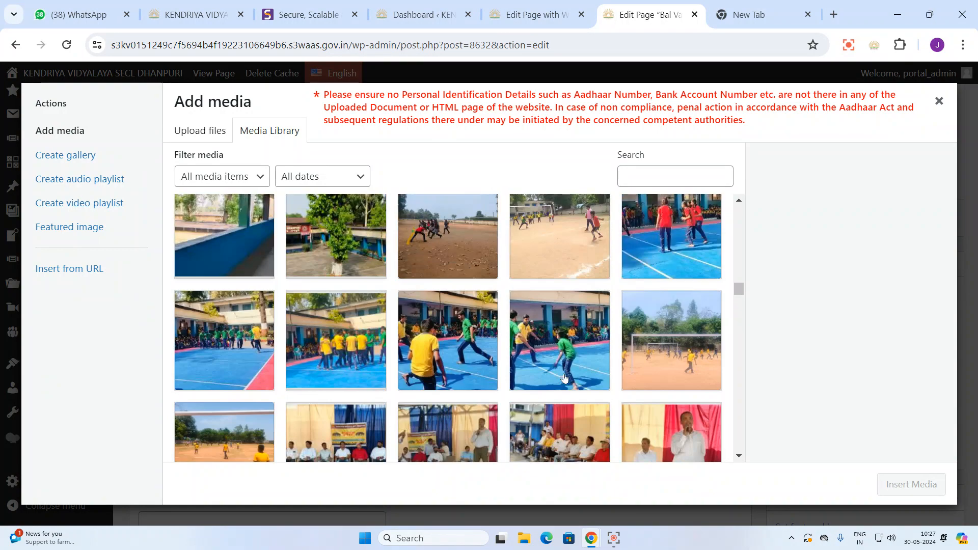
scroll(565, 378, "up", 5)
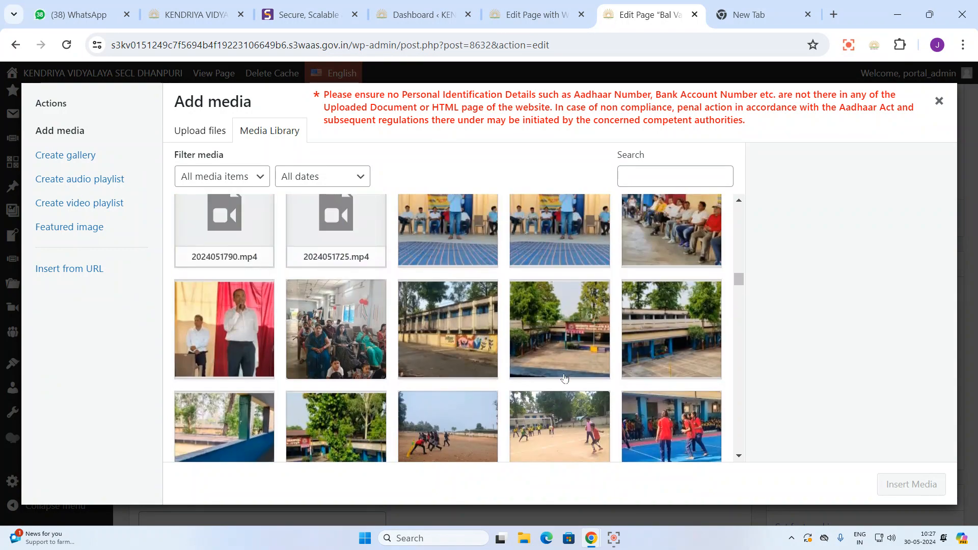
scroll(564, 378, "up", 4)
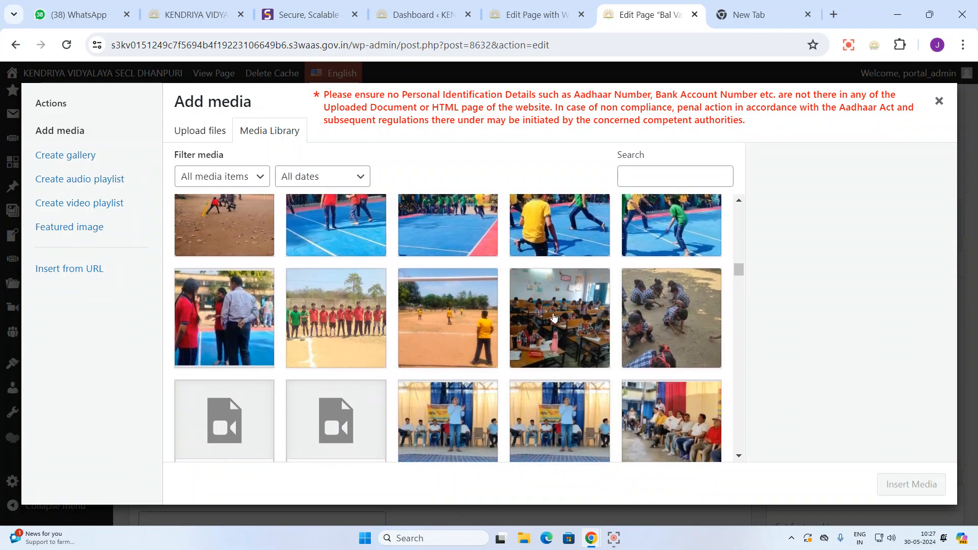
left_click(556, 331)
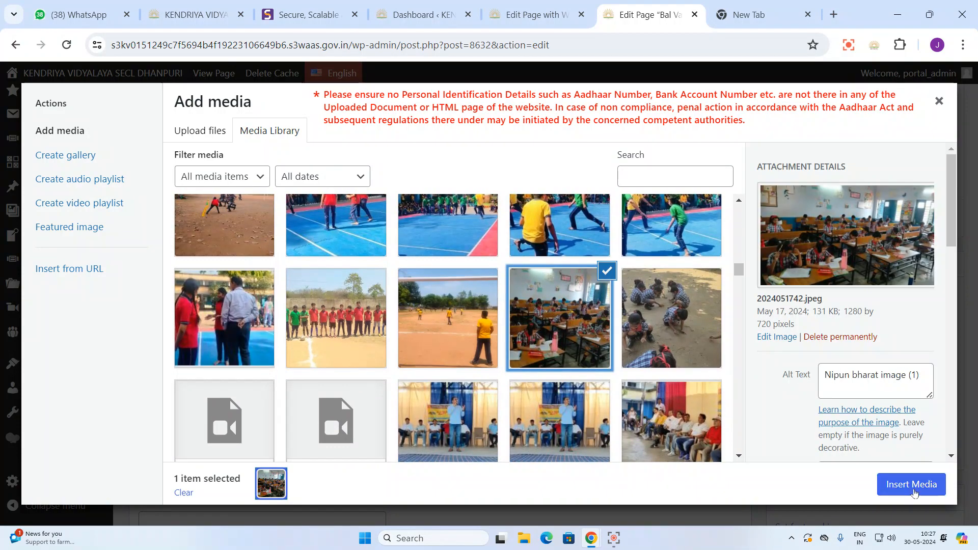
left_click(911, 484)
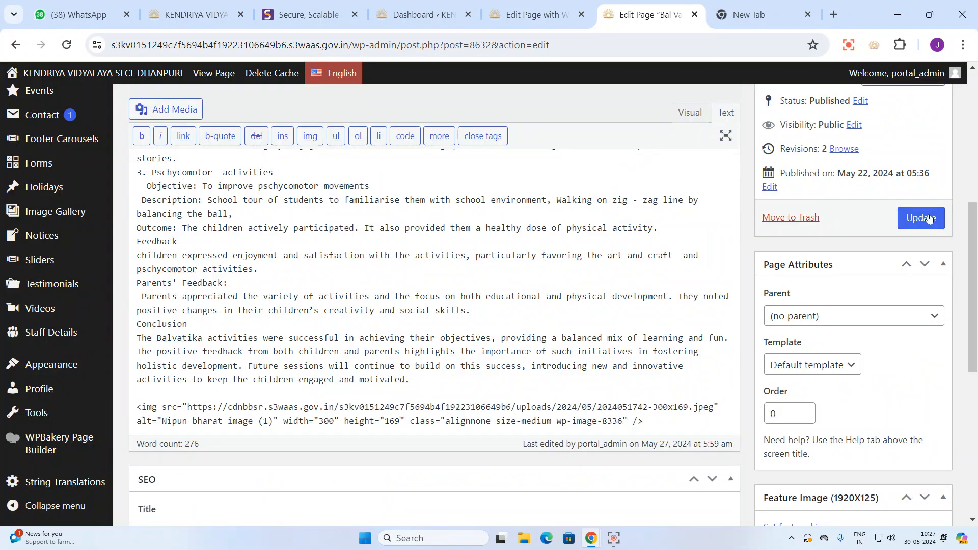
- Save the Bal Vatika page with the photo inserted after its Conclusion paragraph
left_click_drag(137, 406, 727, 424)
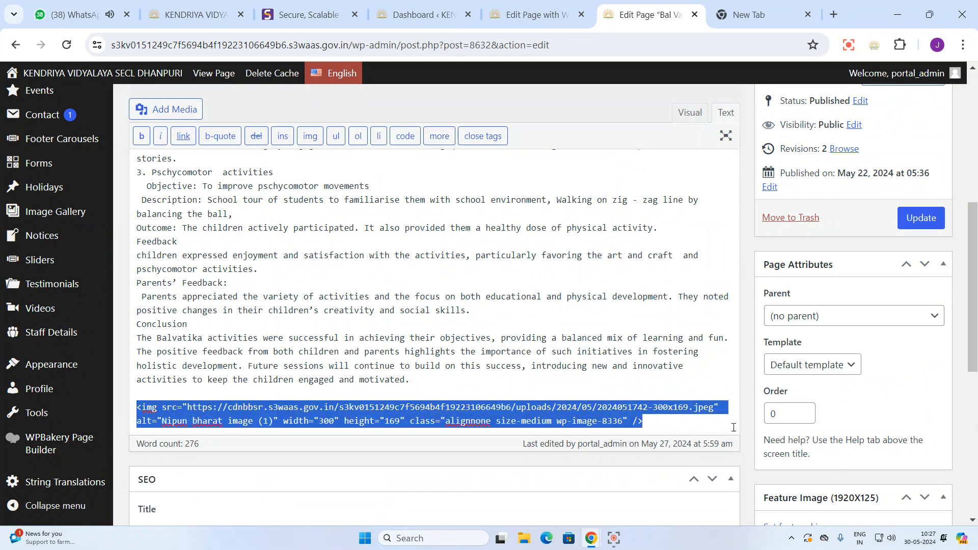
left_click(912, 218)
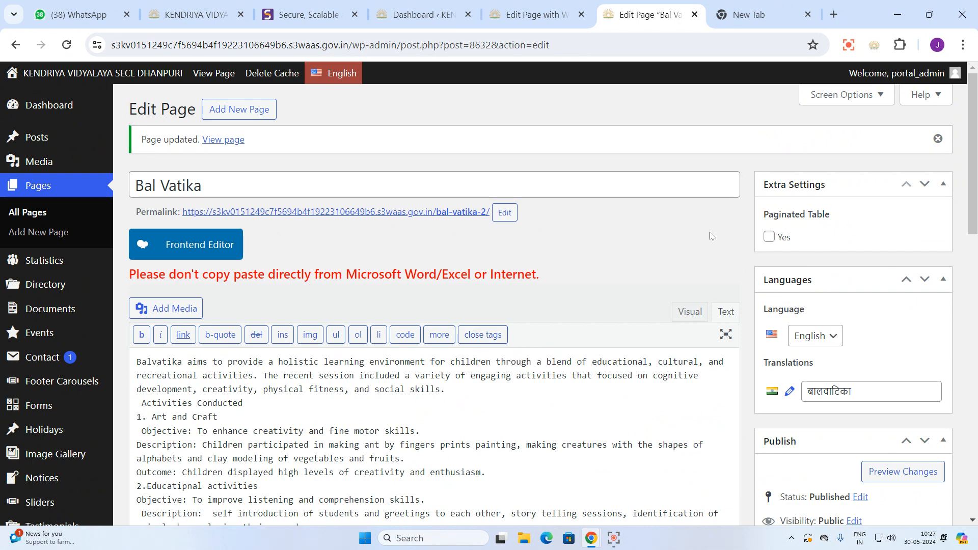
- Return to the home page's frontend editor, save the home page and close the editor
left_click(551, 15)
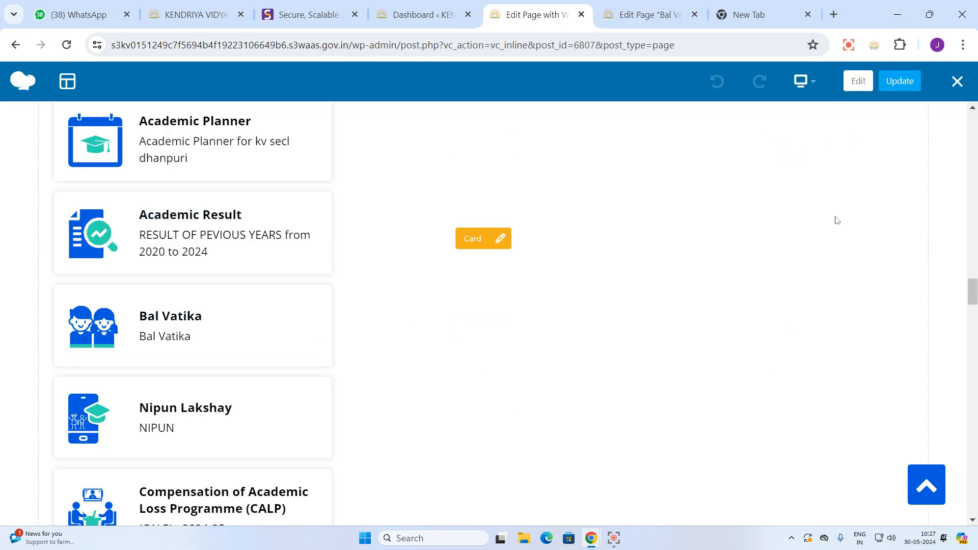
left_click(897, 87)
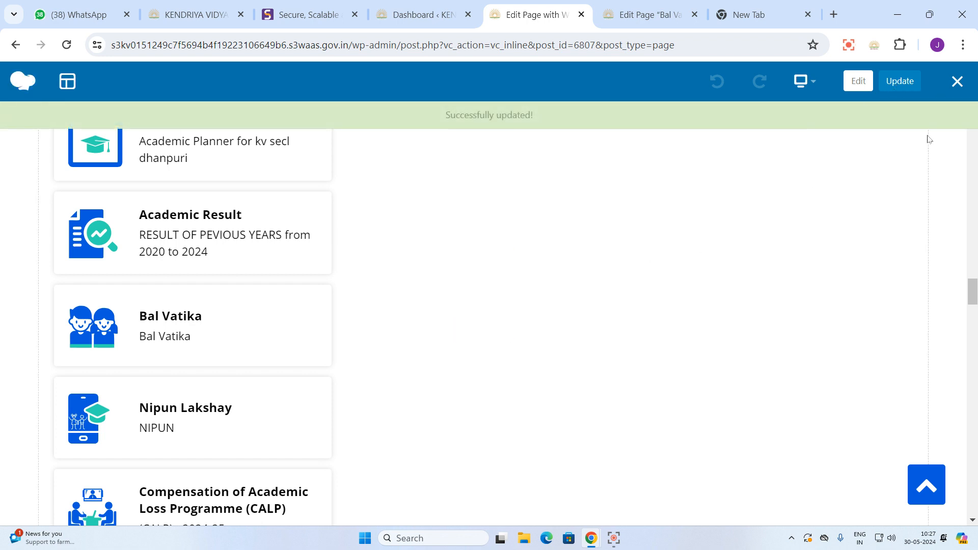
left_click(958, 82)
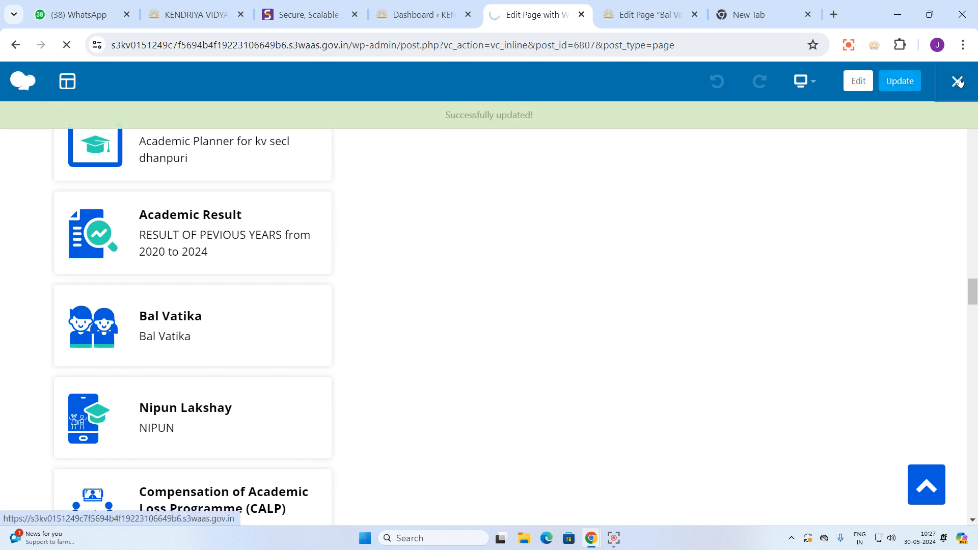
- Review the Explore Things cards on the live home page under Initiatives, Activities, Infrastructure and Academic Overview, checking their titles and short descriptions
scroll(574, 313, "down", 10)
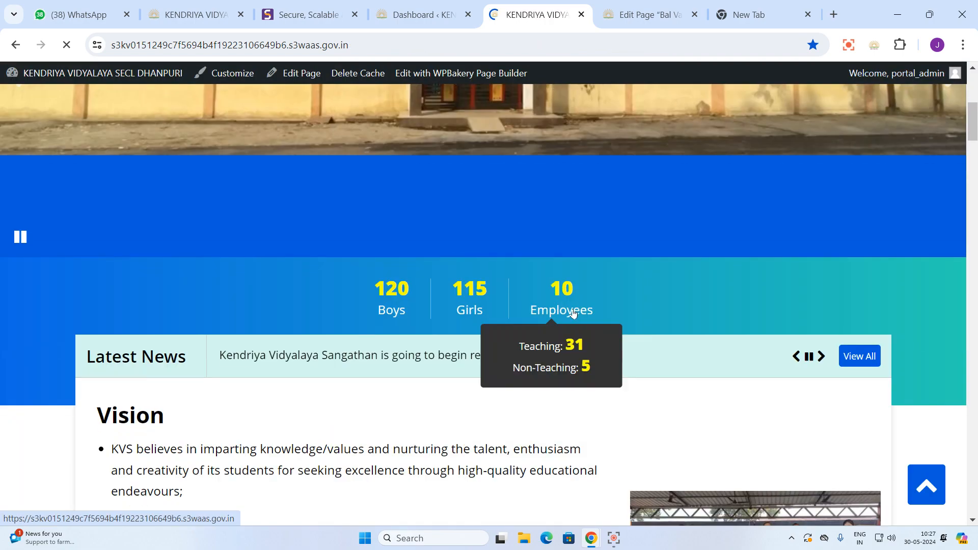
scroll(574, 313, "down", 20)
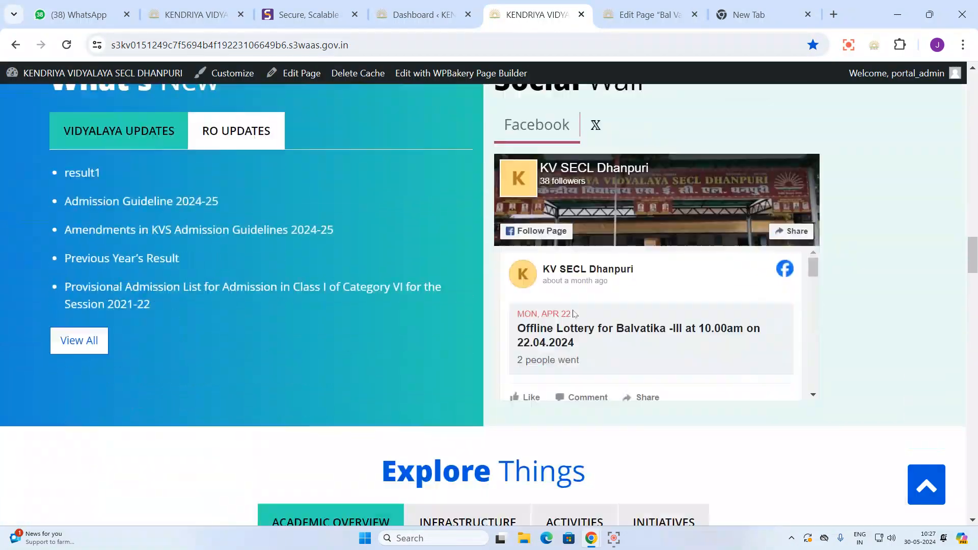
scroll(574, 313, "down", 5)
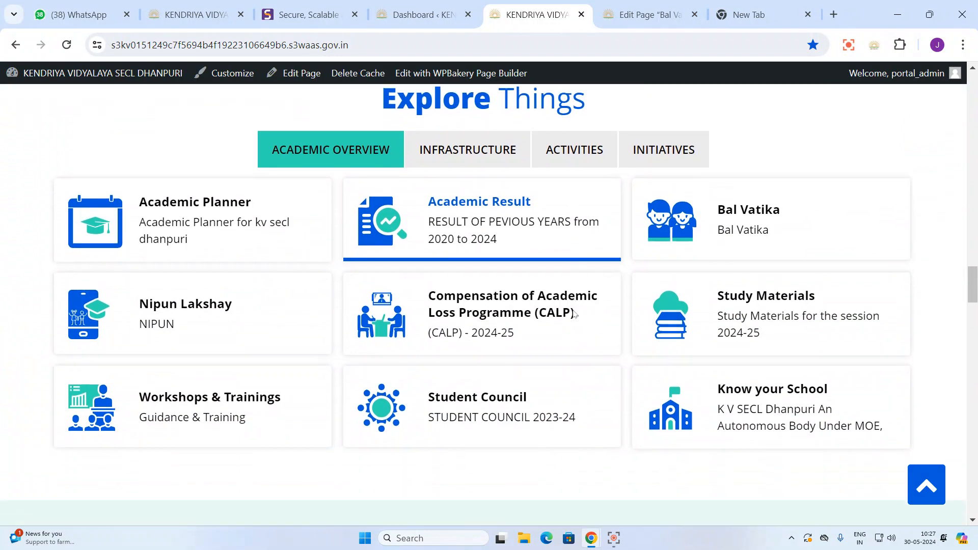
scroll(434, 166, "up", 3)
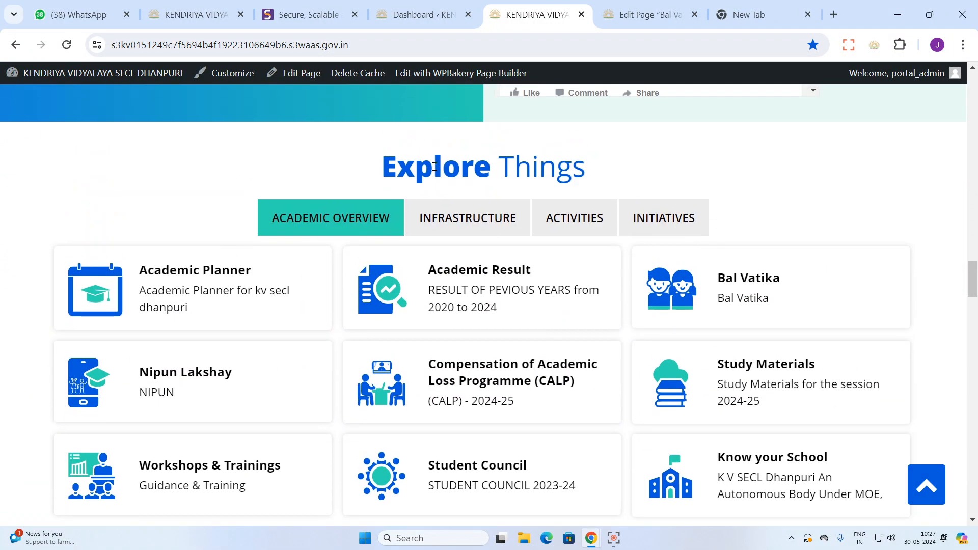
left_click(454, 210)
left_click(564, 218)
left_click(669, 227)
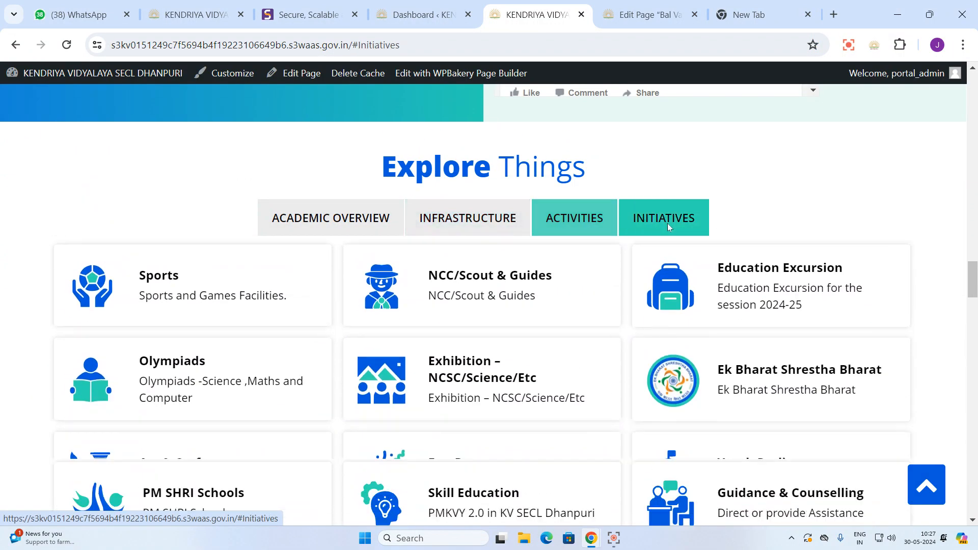
scroll(566, 408, "down", 3)
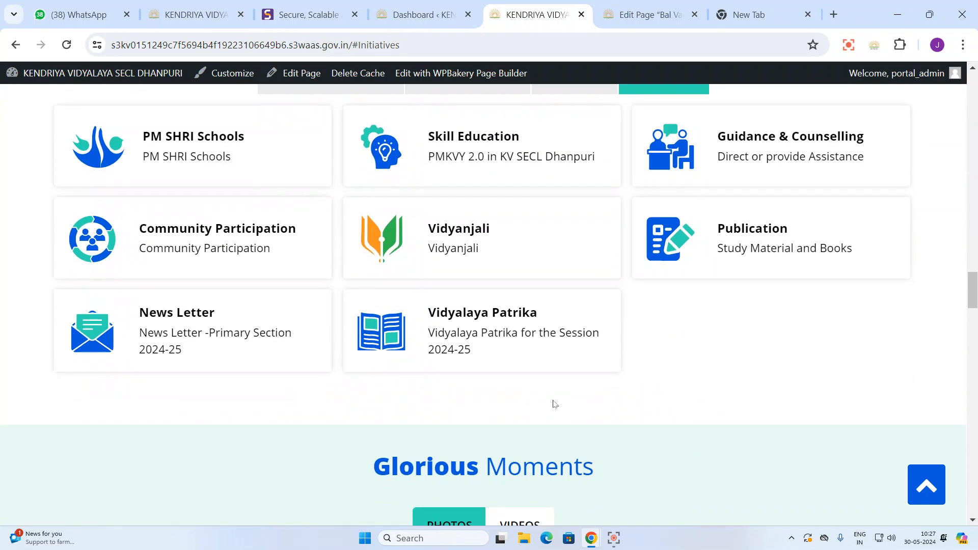
scroll(568, 400, "up", 1)
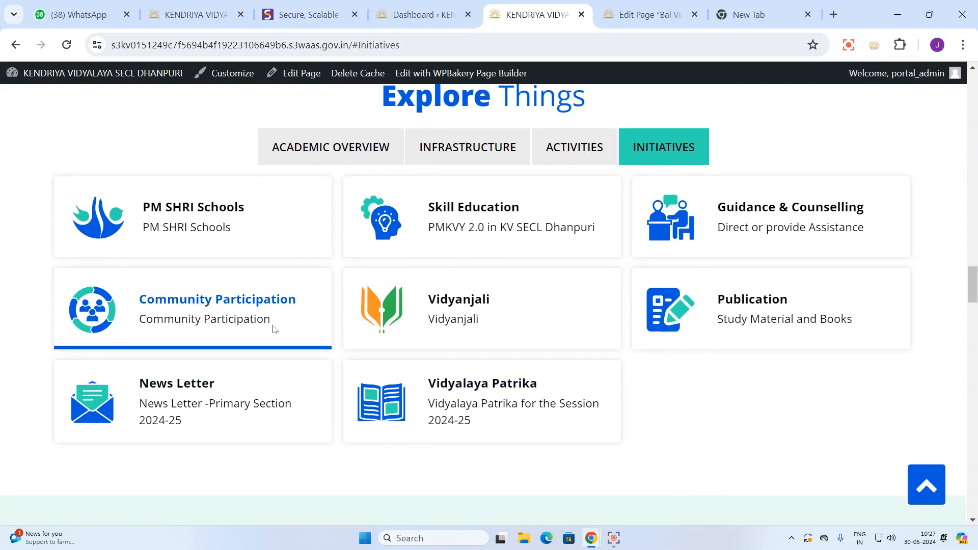
left_click_drag(271, 319, 170, 325)
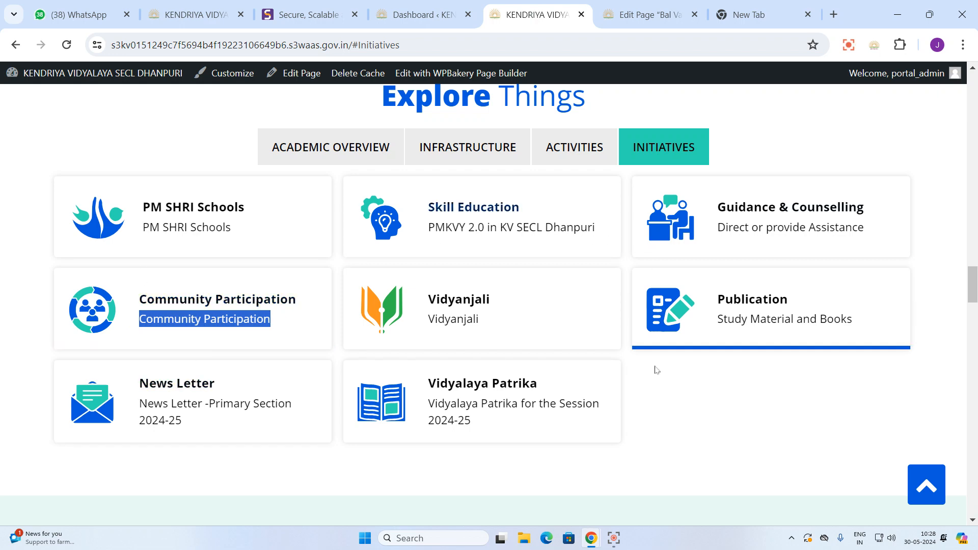
left_click(574, 147)
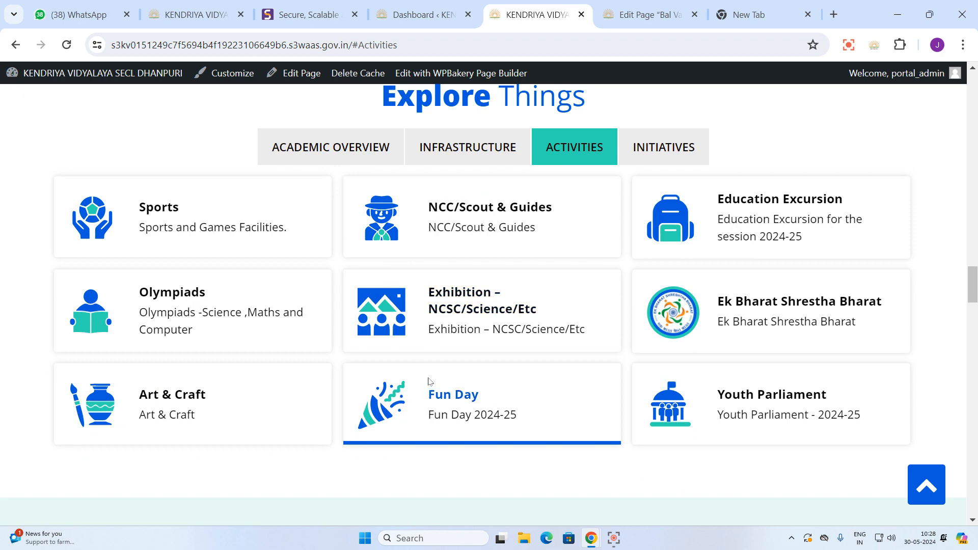
left_click(483, 147)
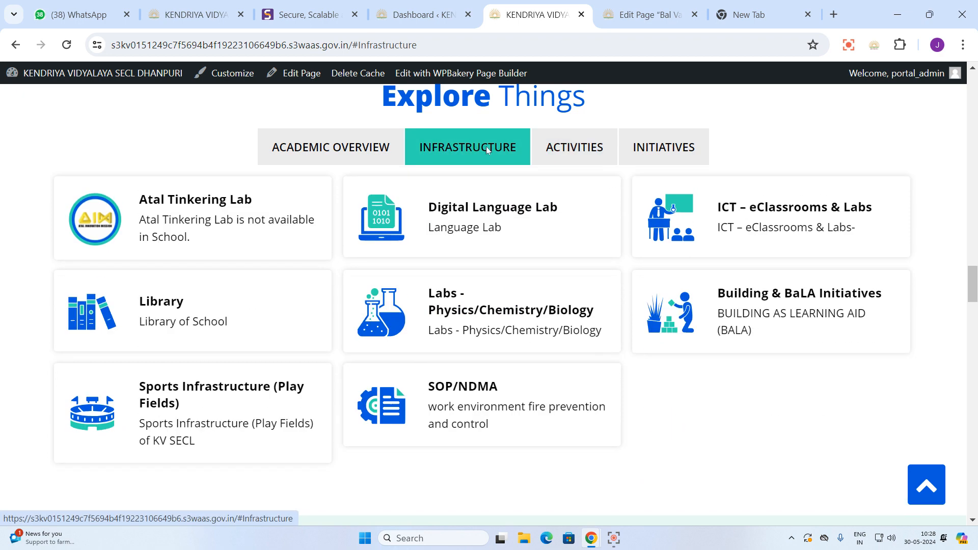
left_click(365, 154)
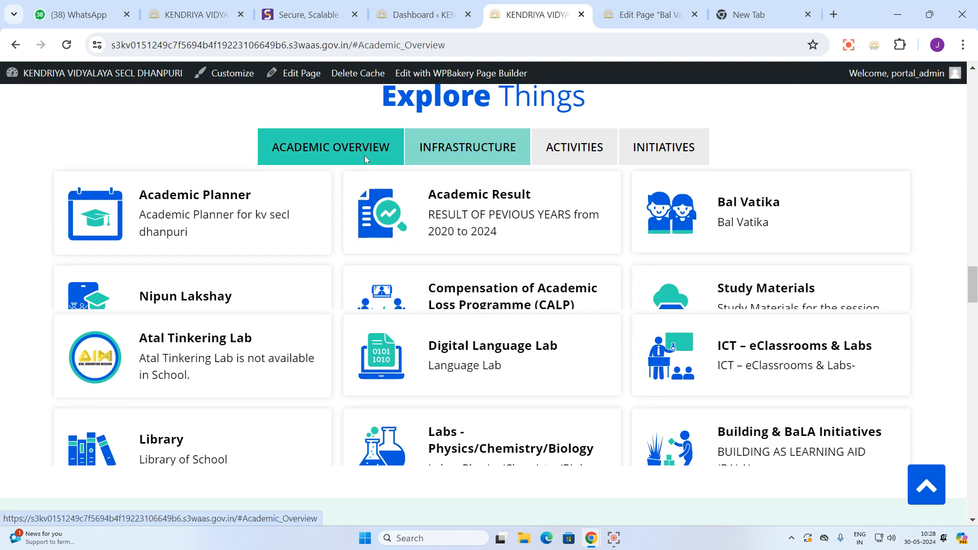